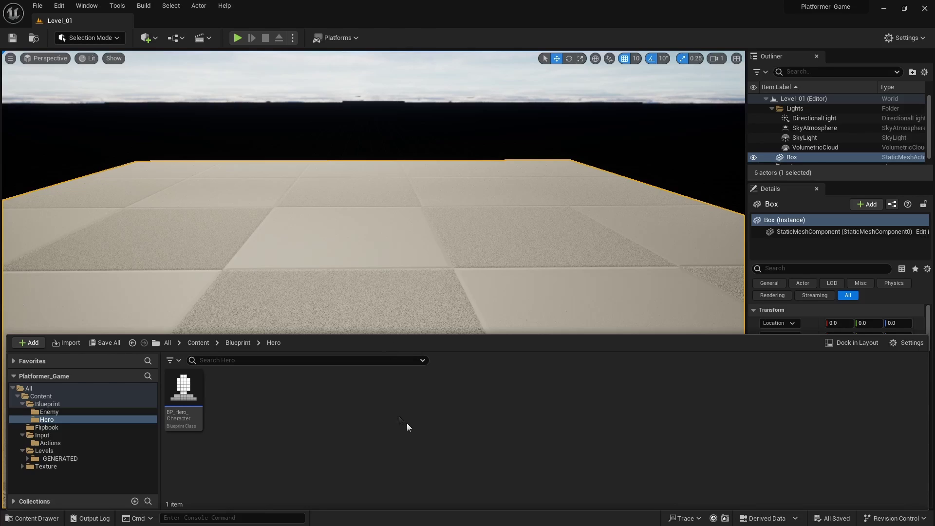
# Add a PaperZD AnimationSource called AS_Hero_Character in the Hero folder and save everything
pyautogui.rightClick(258, 416)
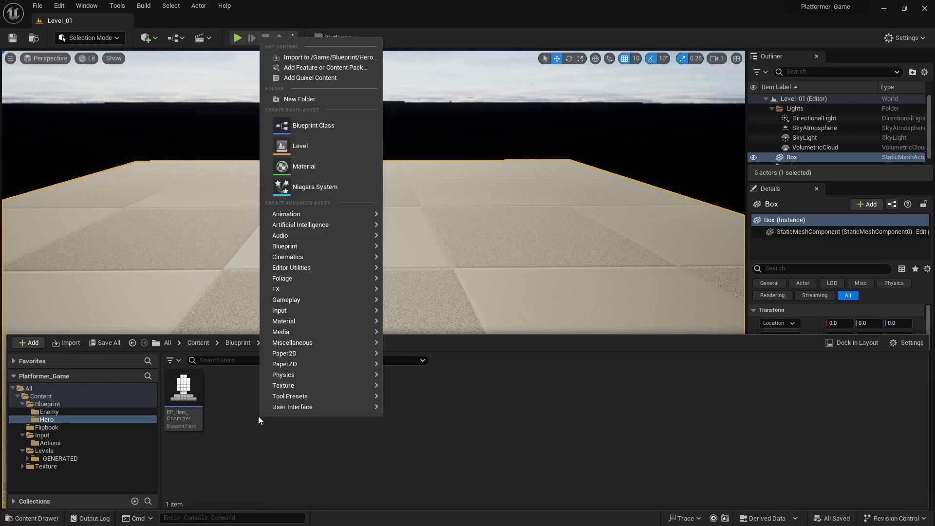
pyautogui.moveTo(316, 364)
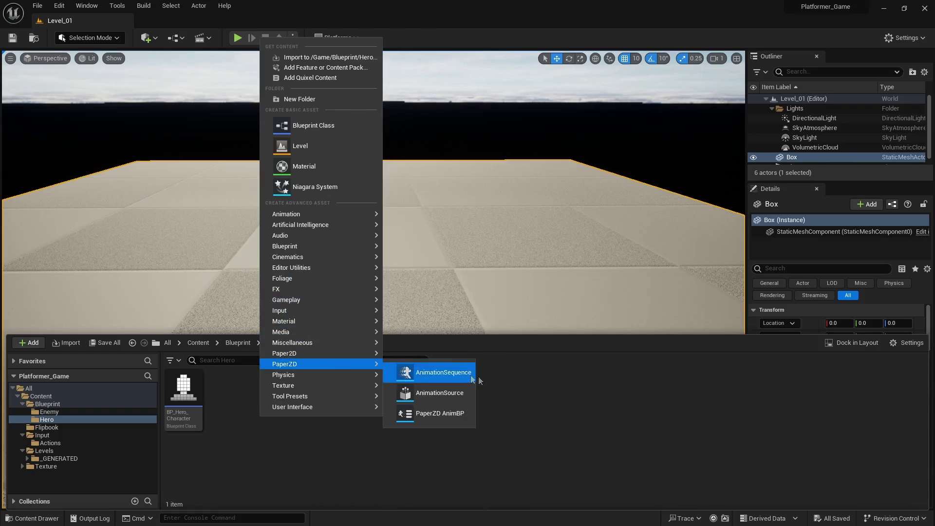
pyautogui.click(435, 397)
pyautogui.write('AS_')
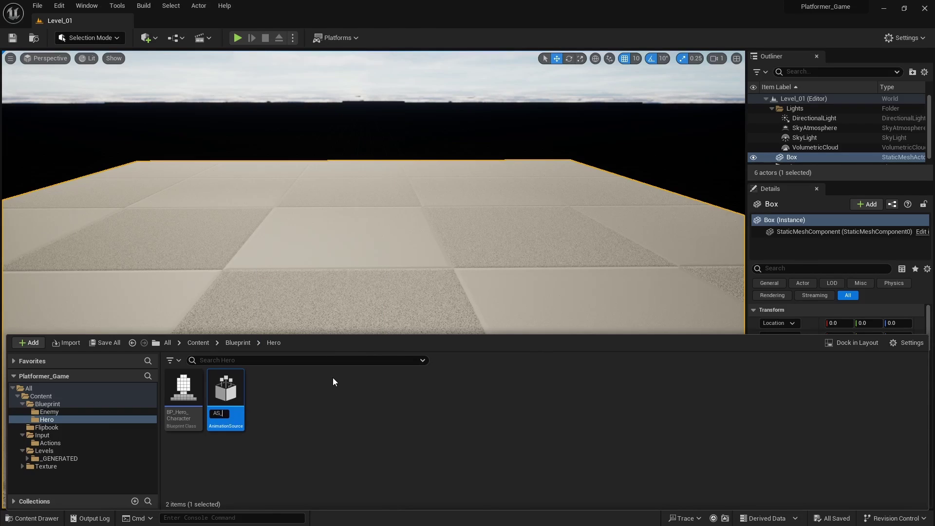
pyautogui.write('Hero')
pyautogui.write('_Character')
pyautogui.press('Return')
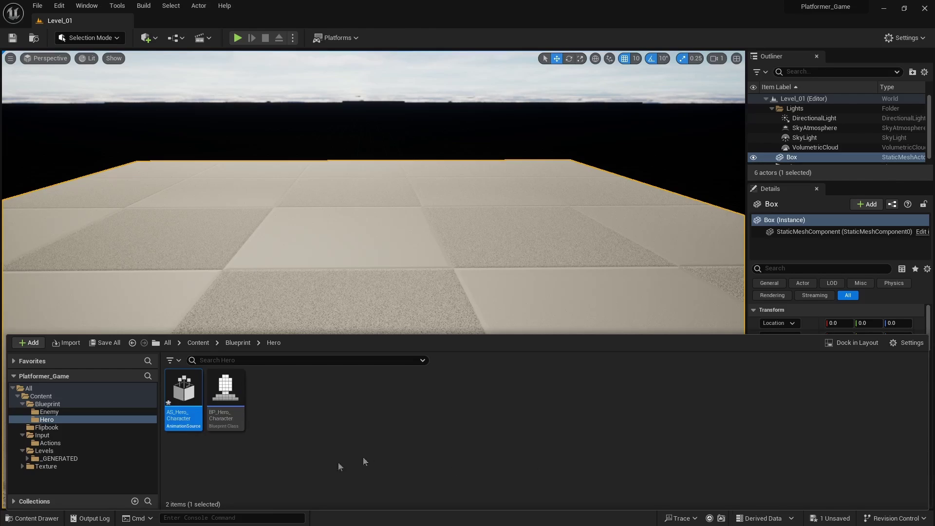
pyautogui.hotkey('ctrl', 's')
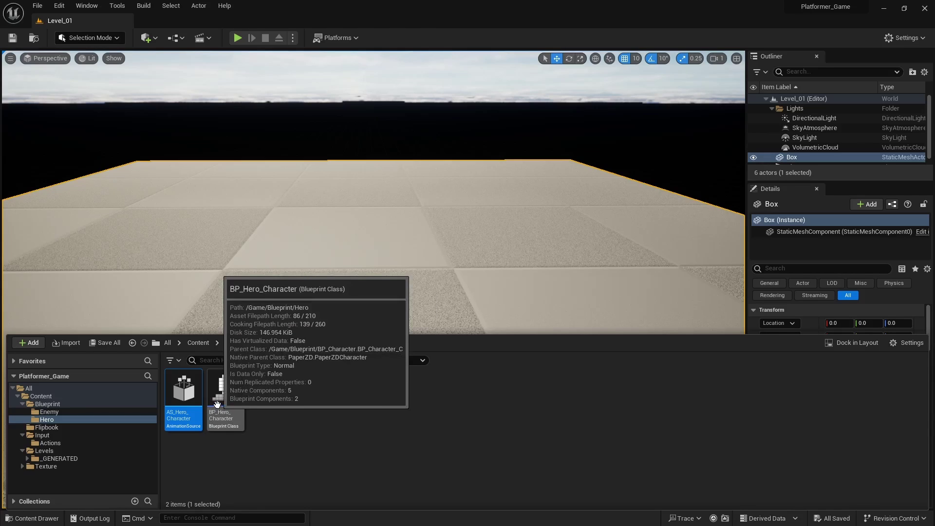
# Open AS_Hero_Character and add a new animation sequence named Idle
pyautogui.doubleClick(176, 403)
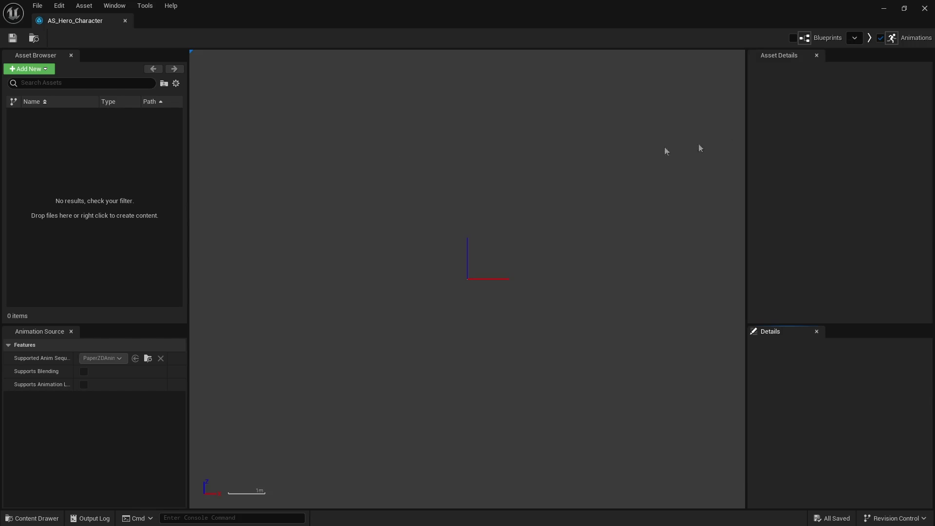
pyautogui.click(28, 70)
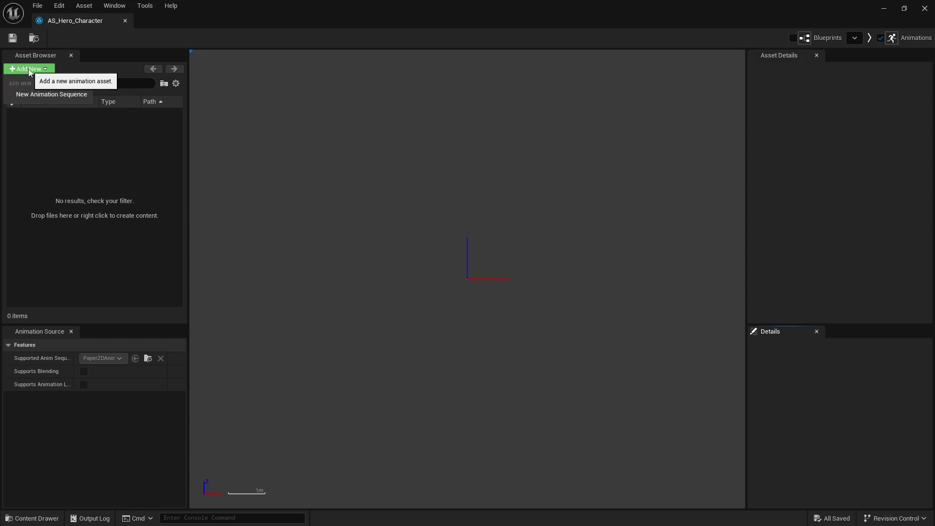
pyautogui.click(70, 94)
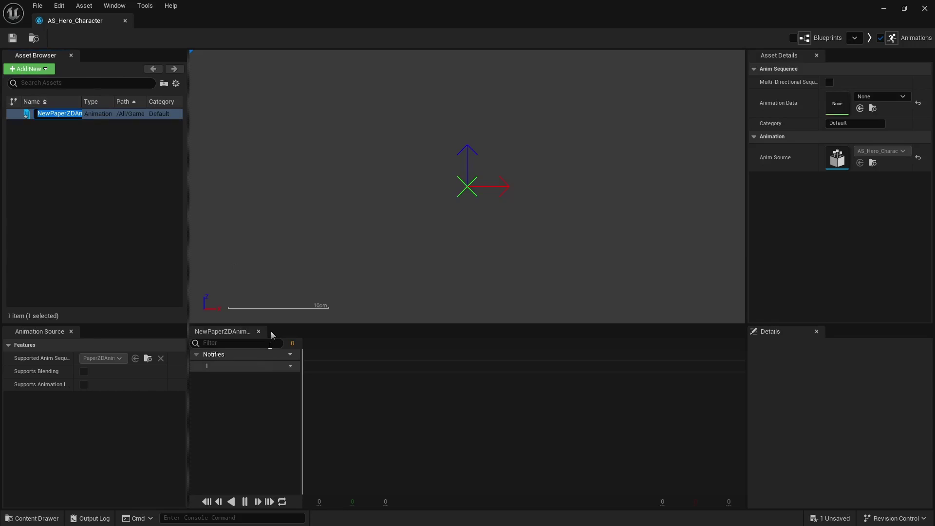
pyautogui.write('Idle')
pyautogui.press('Return')
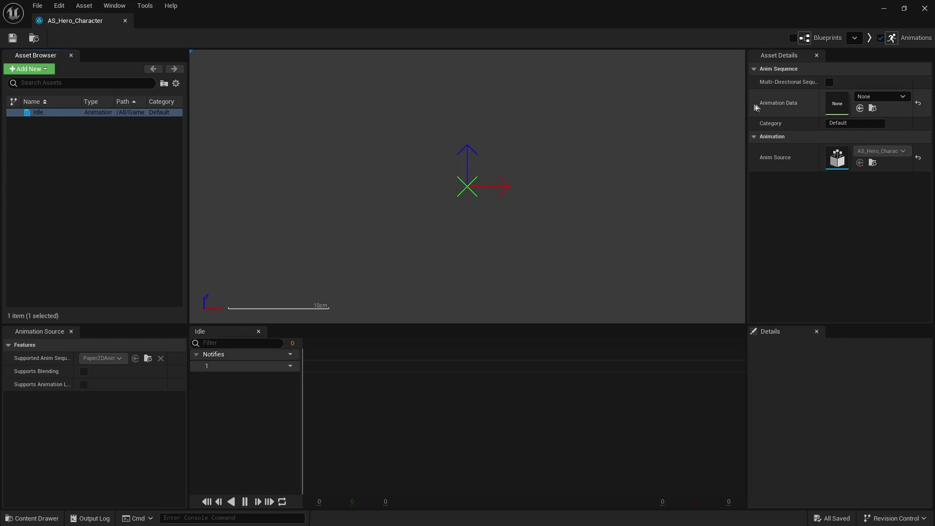
# Set the Idle sequence's Animation Data to the PFB_Hero_Idle flipbook
pyautogui.click(901, 97)
pyautogui.scroll(-5, 867, 265)
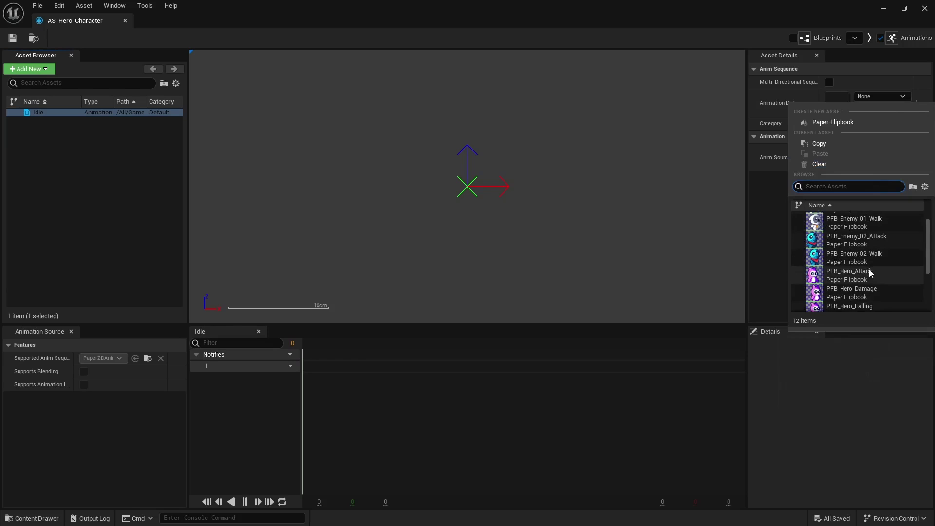
pyautogui.click(841, 256)
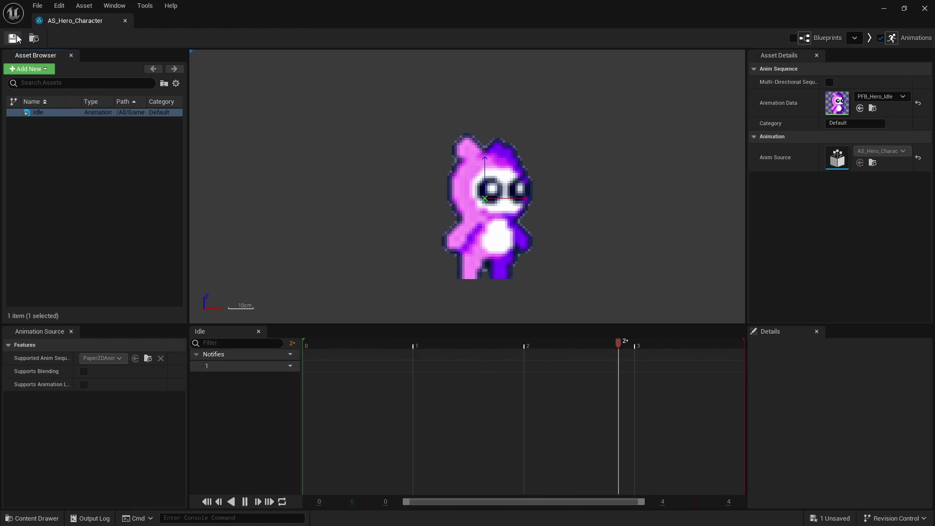
pyautogui.click(60, 135)
pyautogui.click(29, 69)
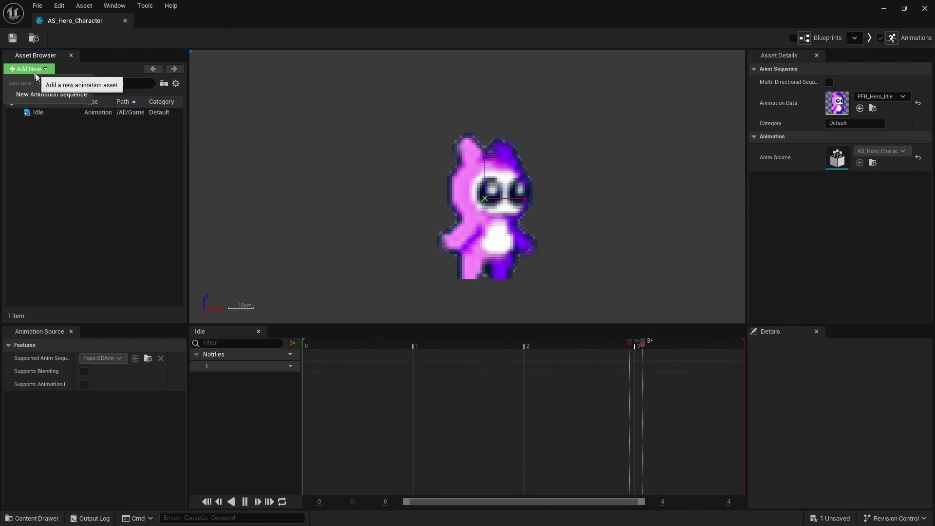
# Add a Walk animation sequence using the PFB_Hero_Walk flipbook
pyautogui.click(43, 94)
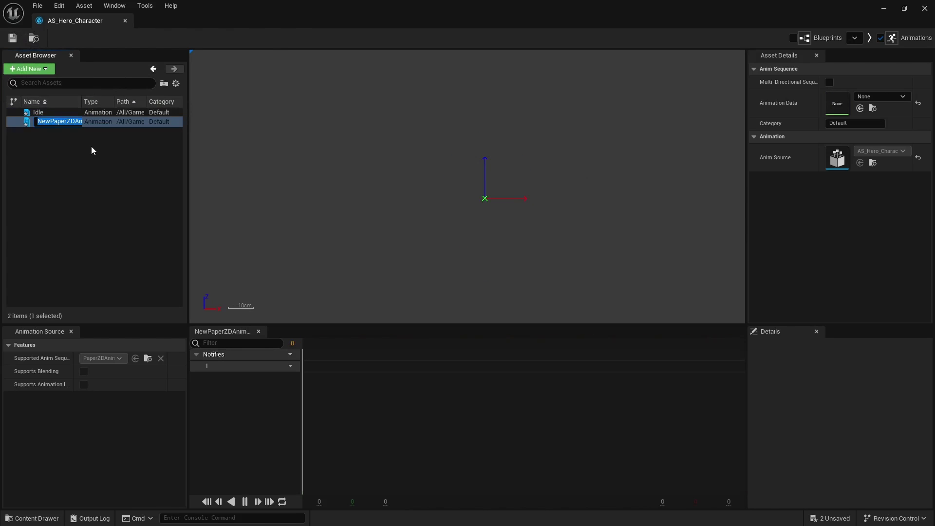
pyautogui.write('Walk')
pyautogui.press('Return')
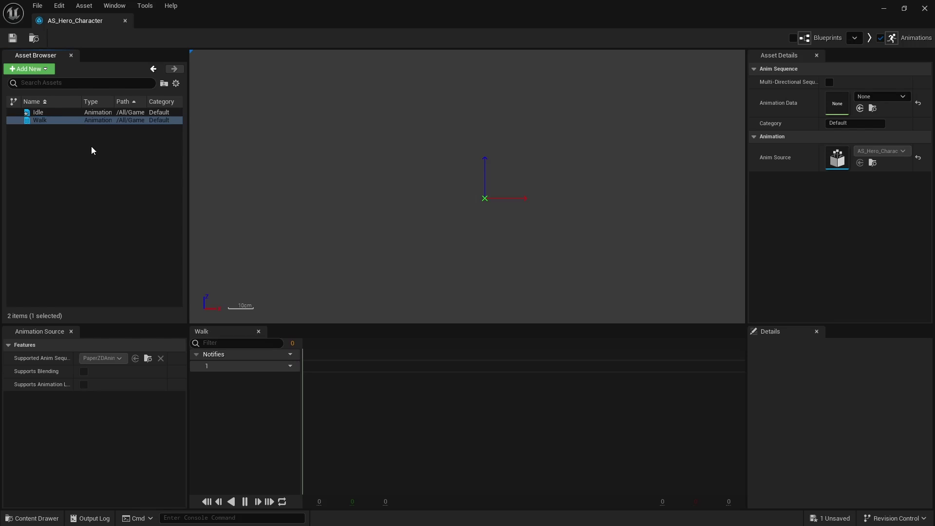
pyautogui.click(881, 97)
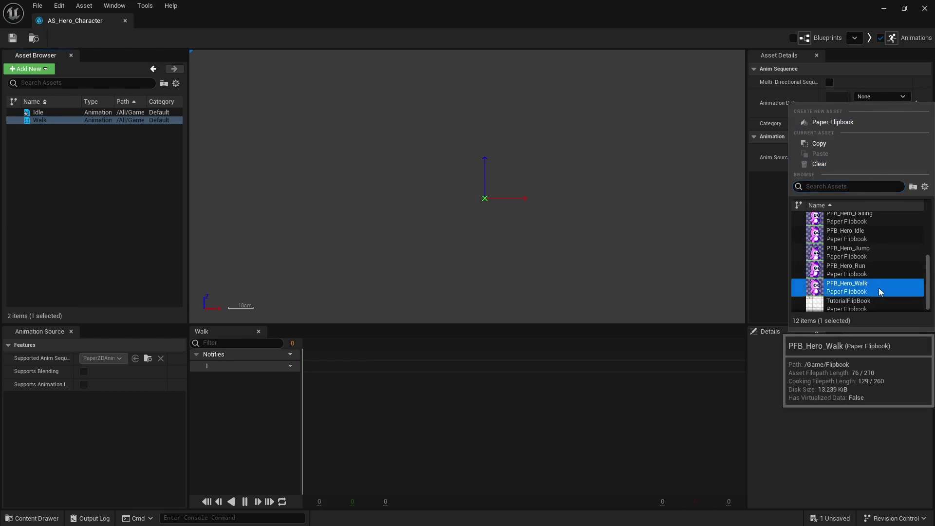
pyautogui.click(877, 289)
pyautogui.click(60, 141)
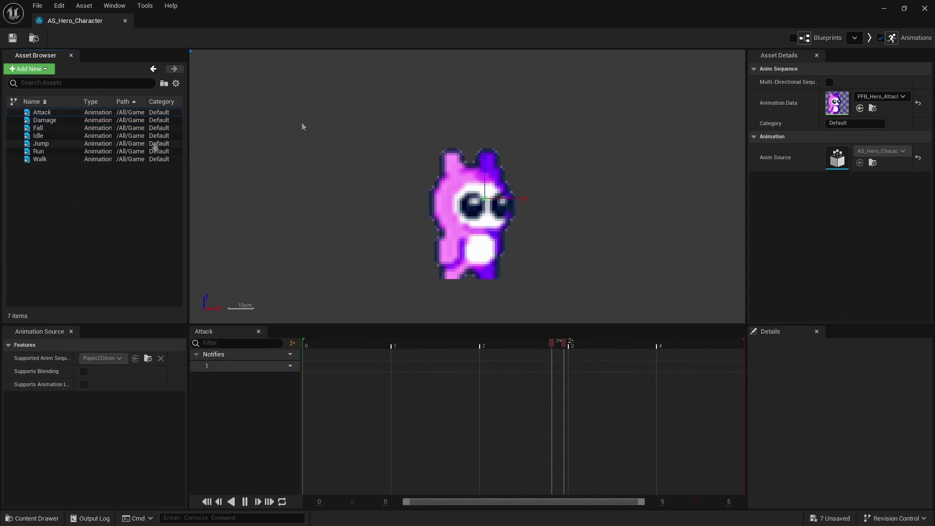
# Preview the Attack, Walk, Run and Idle animations
pyautogui.click(60, 183)
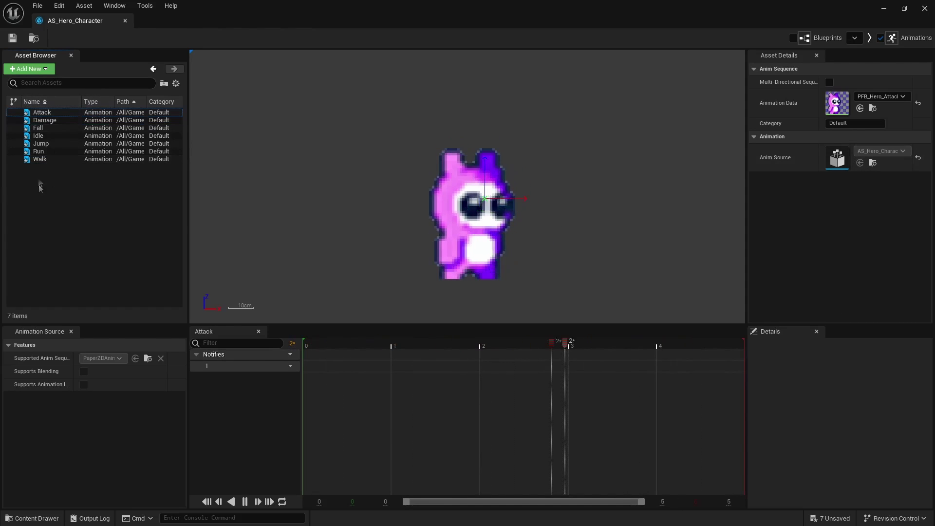
pyautogui.click(40, 159)
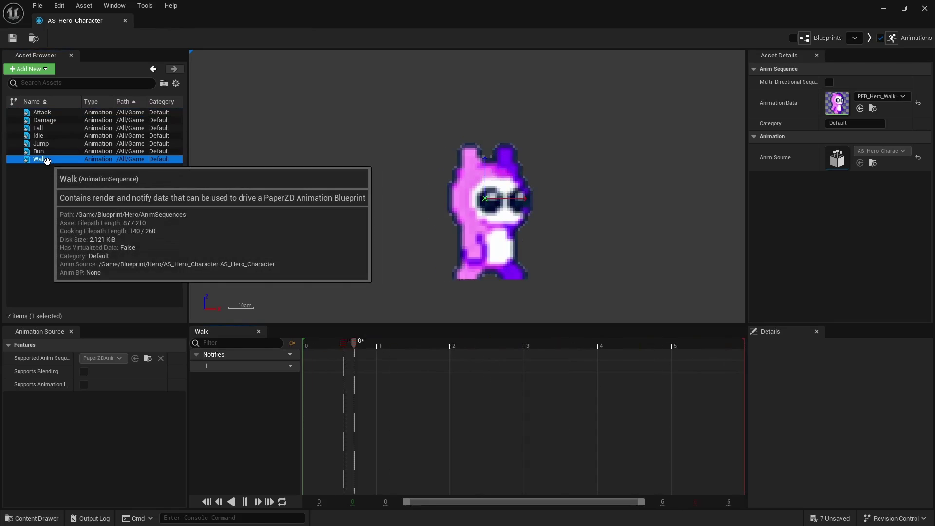
pyautogui.click(47, 151)
pyautogui.click(39, 136)
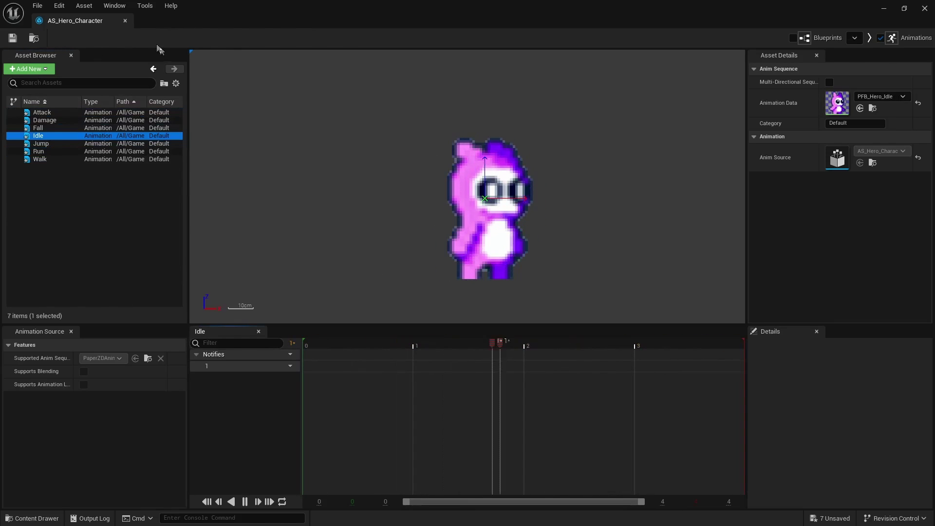
# Create a PaperZD animation blueprint in the Hero folder based on AS_Hero_Character
pyautogui.click(125, 21)
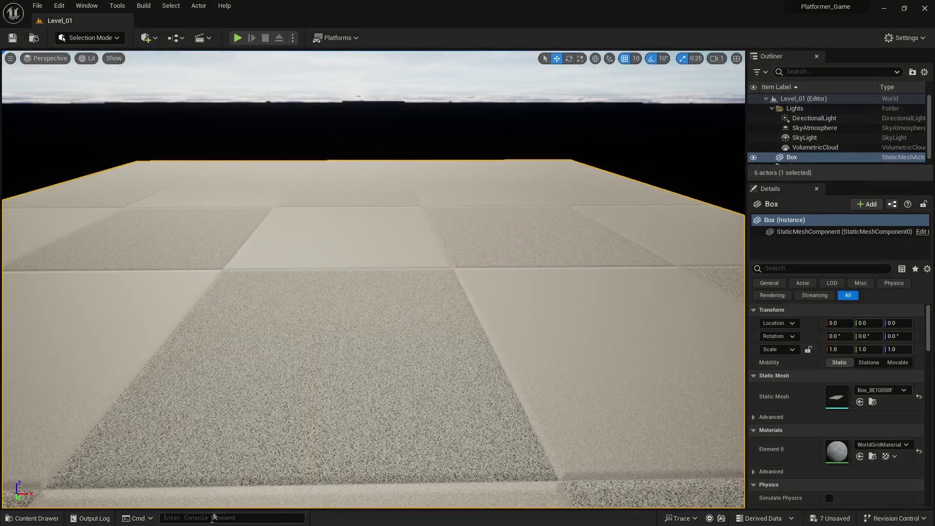
pyautogui.hotkey('ctrl', 'space')
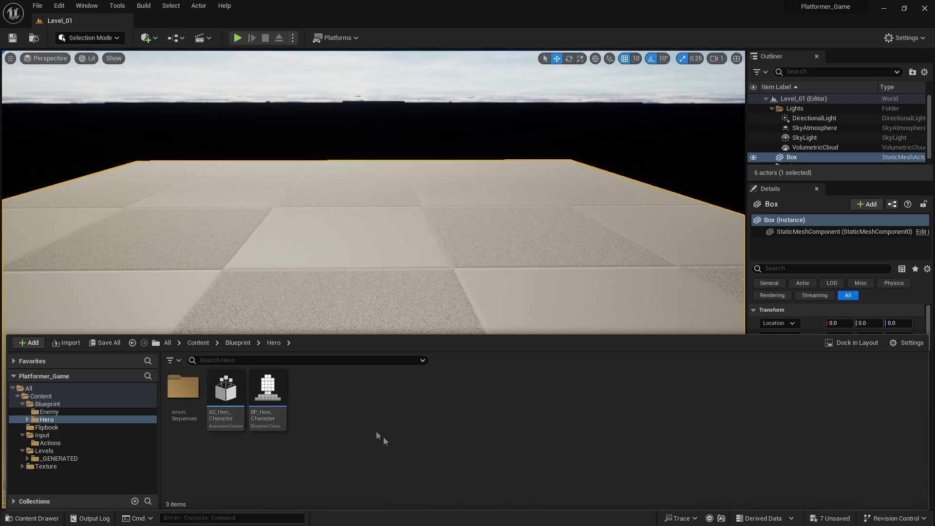
pyautogui.rightClick(337, 392)
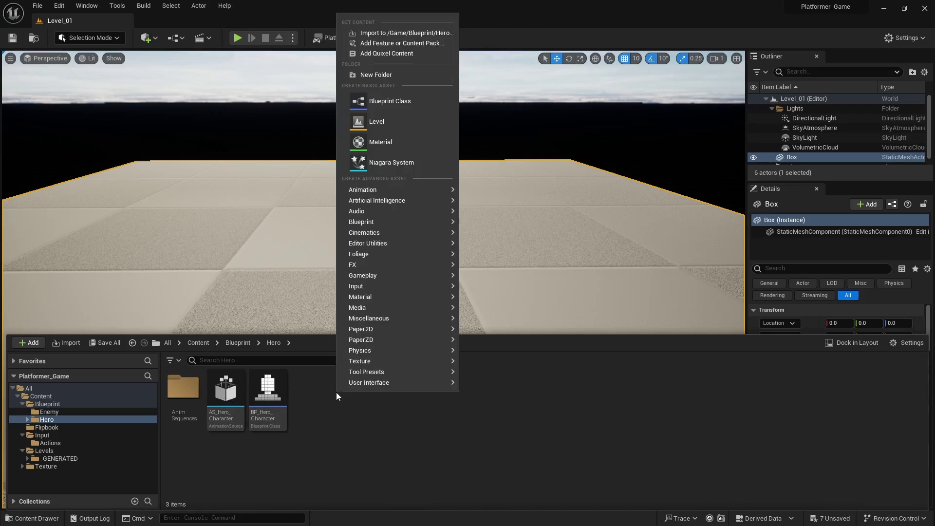
pyautogui.moveTo(423, 339)
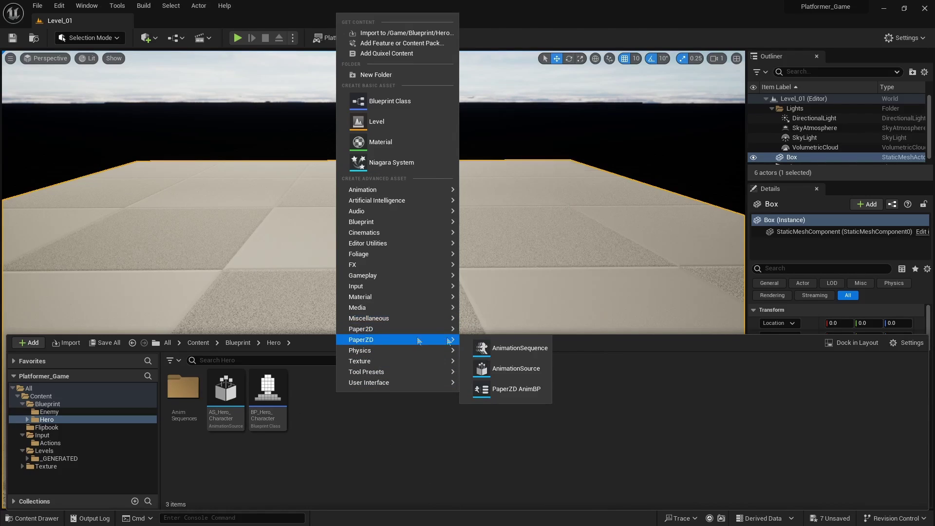
pyautogui.click(525, 392)
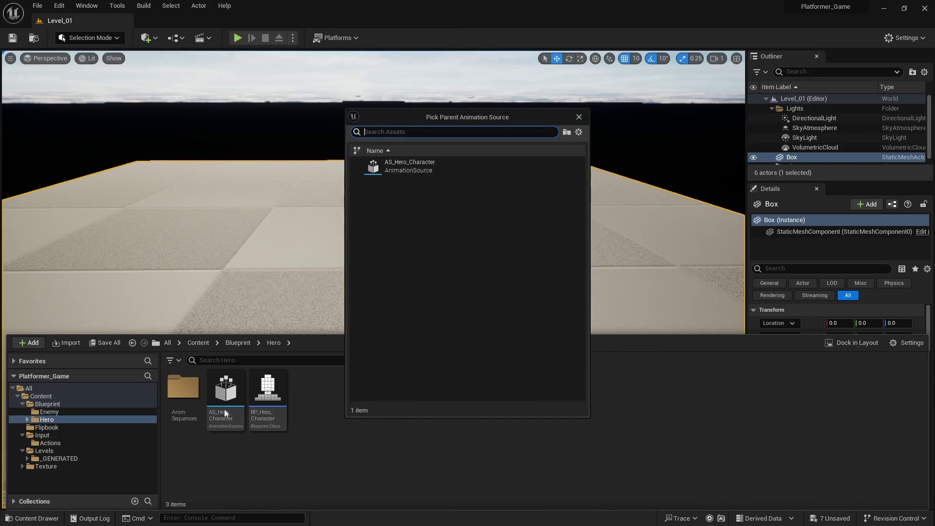
pyautogui.doubleClick(408, 166)
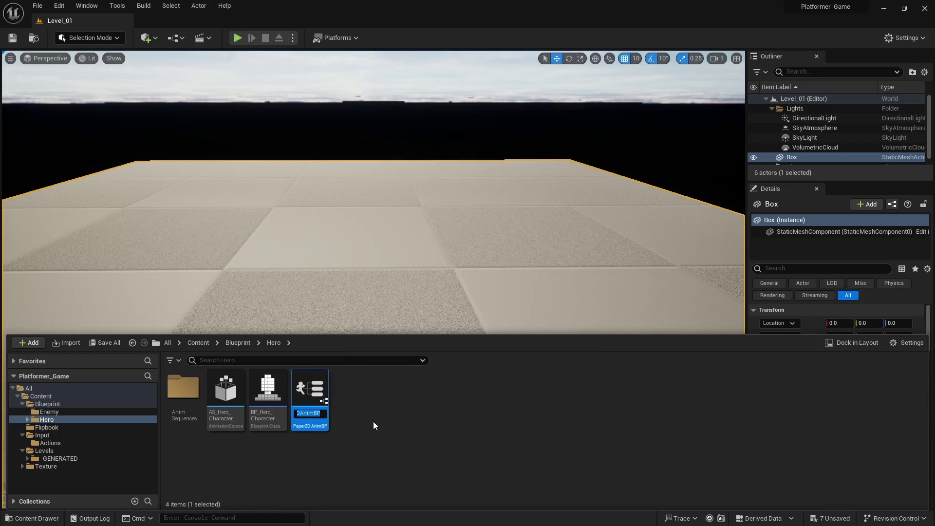
# Name the blueprint ABP_Hero_Character and save all modified assets
pyautogui.write('ABP_Hero_Character')
pyautogui.press('Return')
pyautogui.click(106, 342)
pyautogui.click(544, 379)
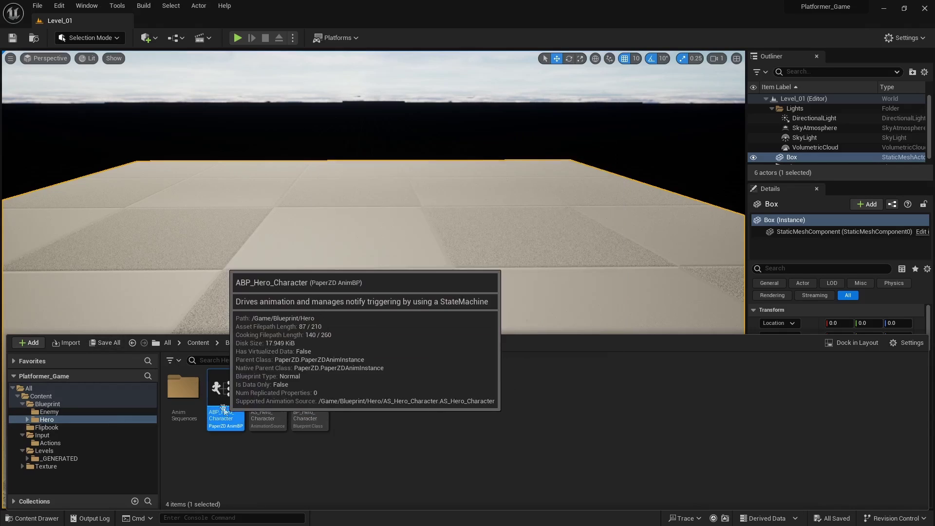
# Open ABP_Hero_Character and delete the Event On Tick node from its Event Graph
pyautogui.doubleClick(225, 389)
pyautogui.moveTo(377, 242); pyautogui.dragTo(268, 246, button='right')
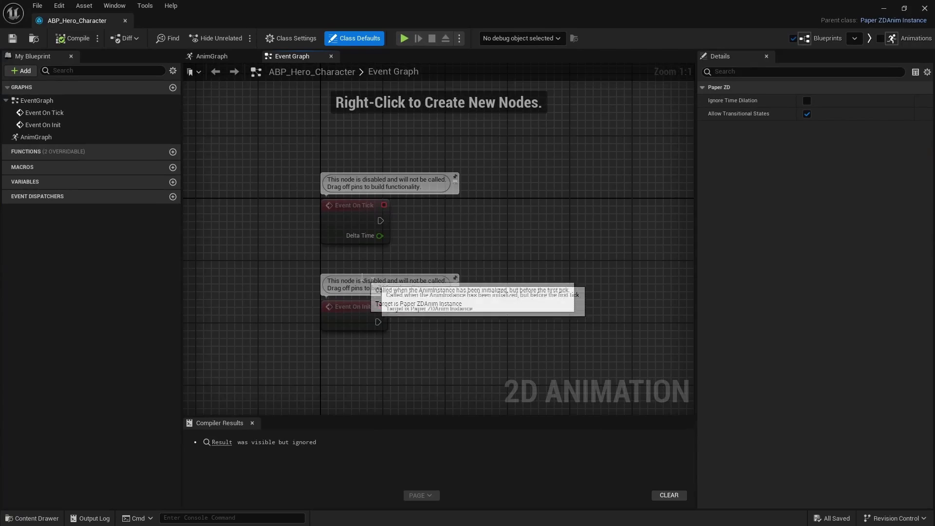
pyautogui.moveTo(283, 258); pyautogui.dragTo(510, 162)
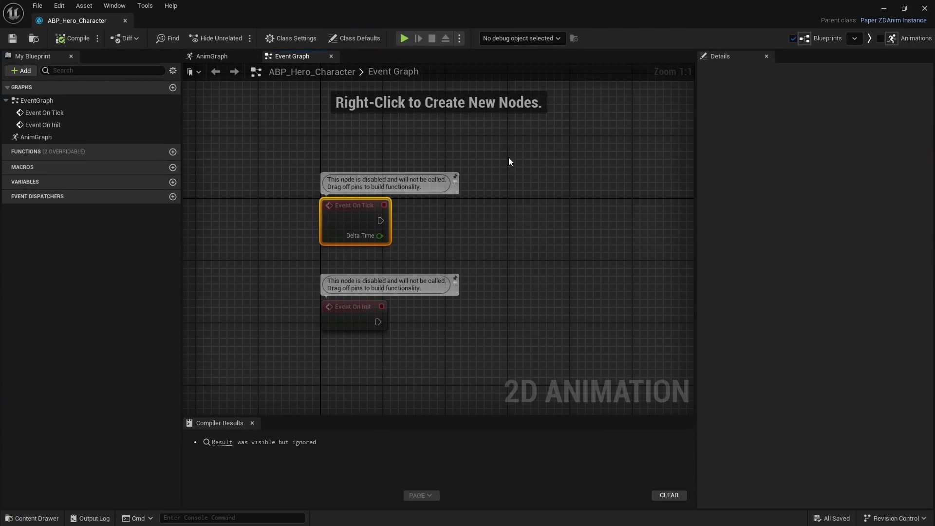
pyautogui.press('Delete')
pyautogui.moveTo(521, 211); pyautogui.dragTo(434, 143, button='right')
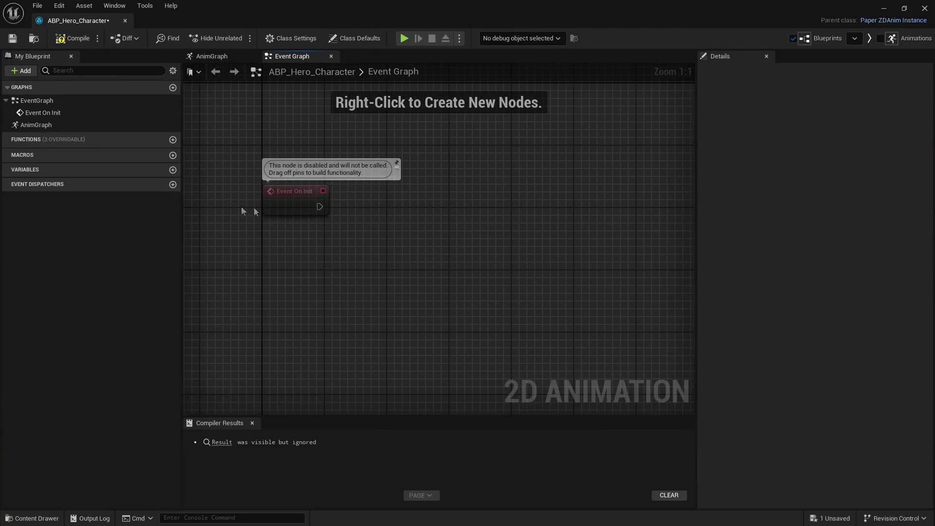
pyautogui.moveTo(311, 224); pyautogui.dragTo(337, 289, button='right')
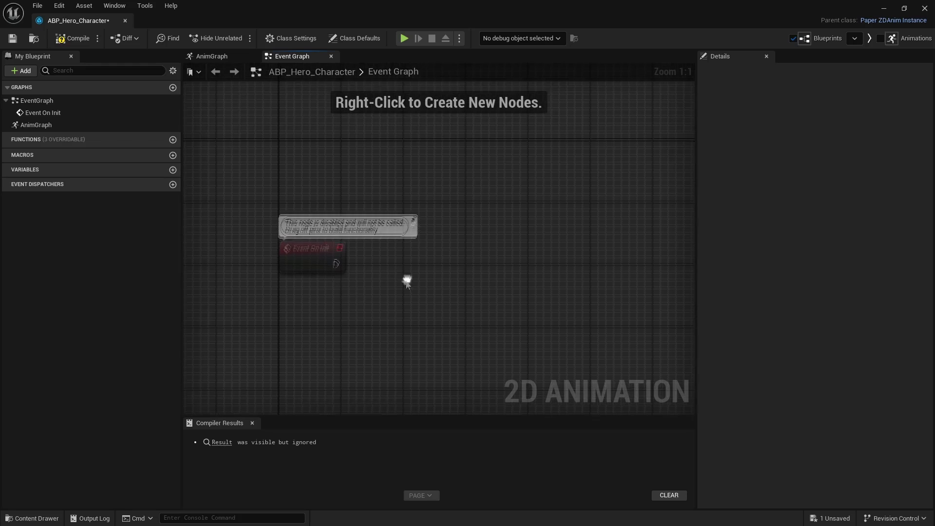
pyautogui.moveTo(458, 221); pyautogui.dragTo(434, 159, button='right')
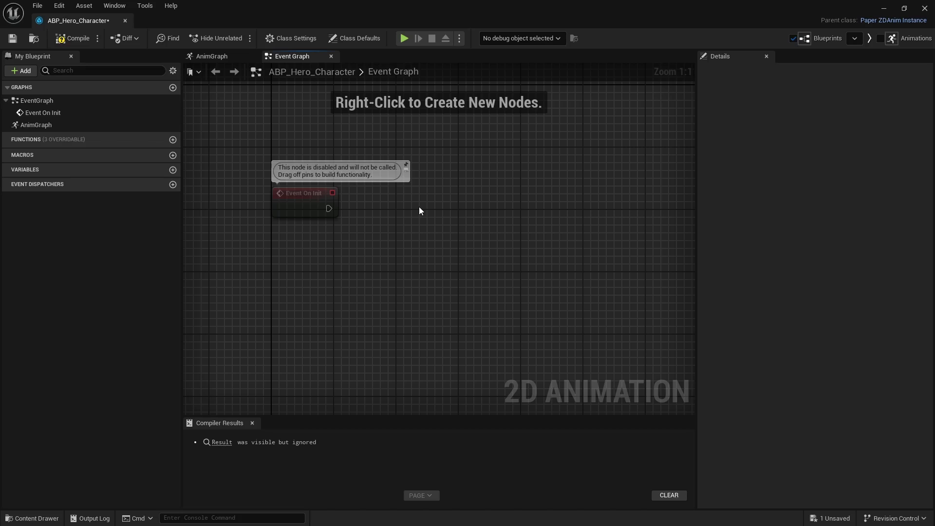
# Add a Get Owning Actor node below Event On Init
pyautogui.rightClick(289, 265)
pyautogui.write('get owning')
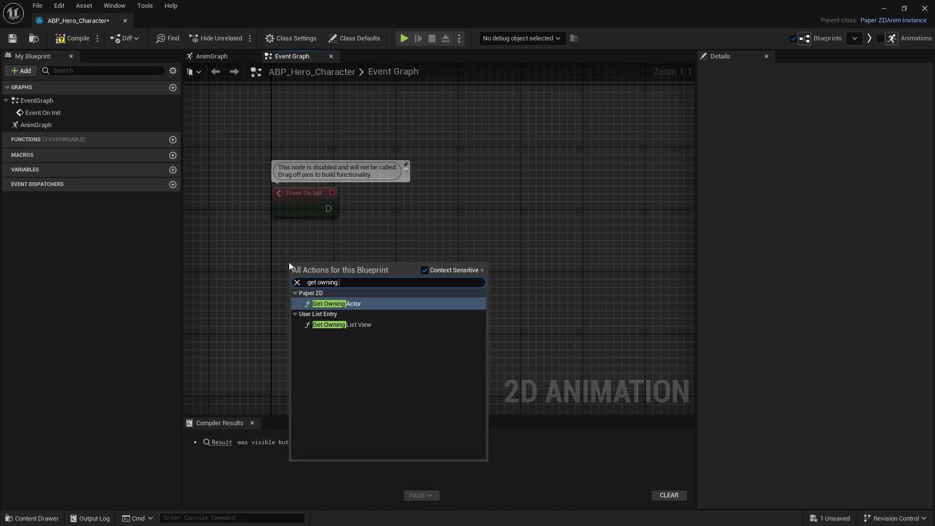
pyautogui.click(341, 303)
pyautogui.moveTo(360, 266); pyautogui.dragTo(322, 251)
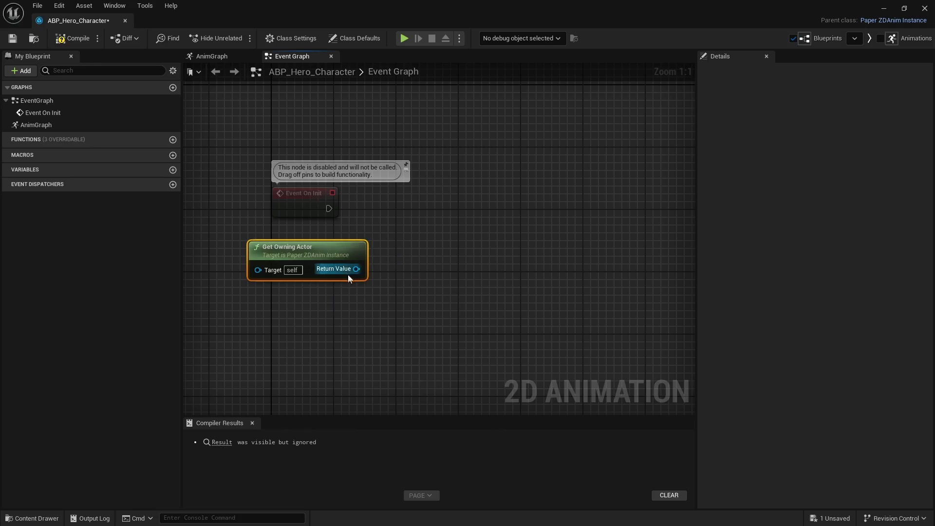
# Cast the owning actor to BP_Hero_Character and run the cast from Event On Init
pyautogui.moveTo(357, 269); pyautogui.dragTo(456, 209)
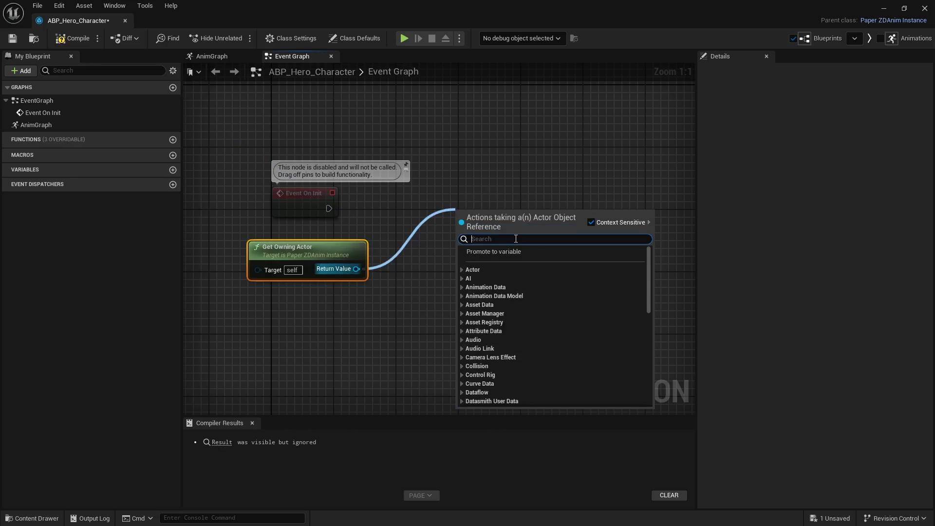
pyautogui.write('cast')
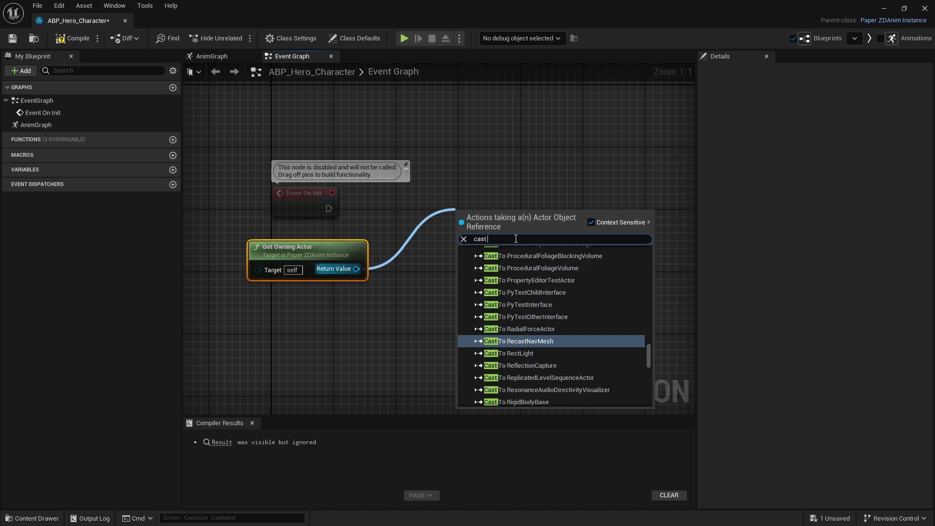
pyautogui.write(' to bp')
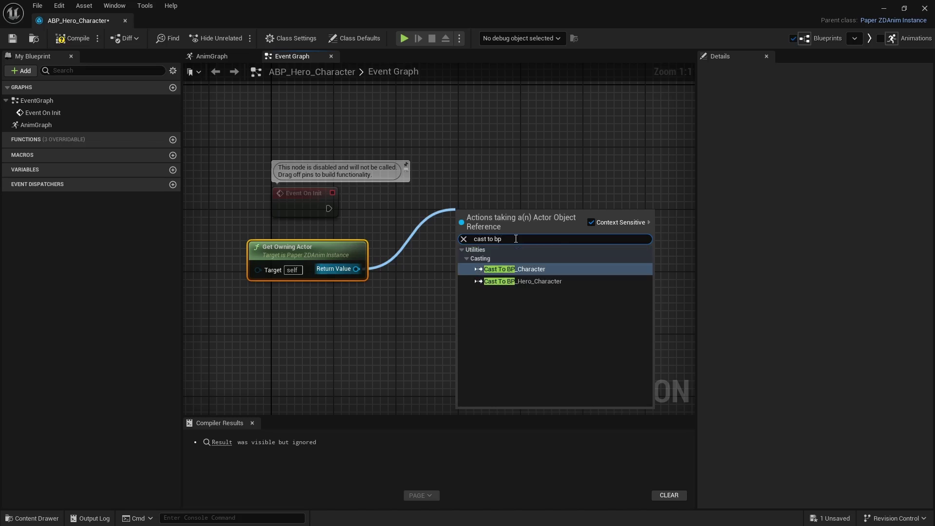
pyautogui.click(548, 283)
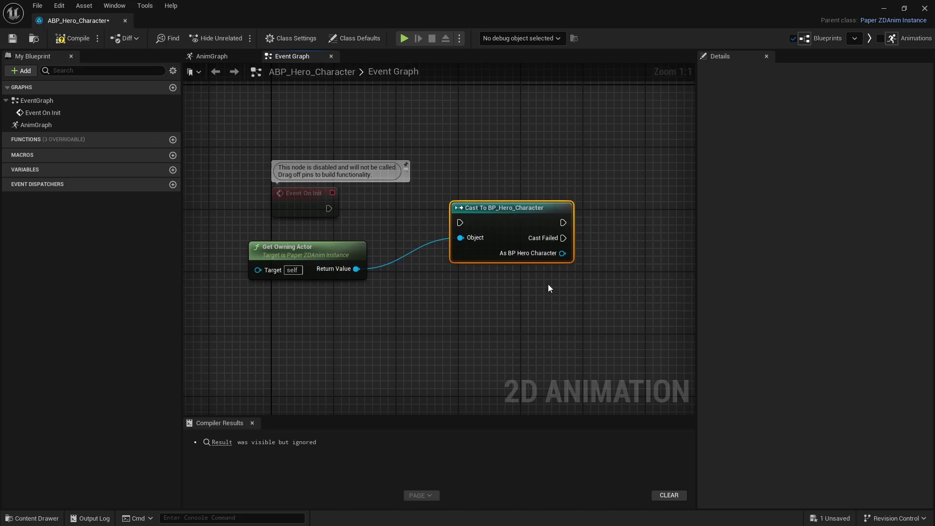
pyautogui.moveTo(496, 209); pyautogui.dragTo(448, 201)
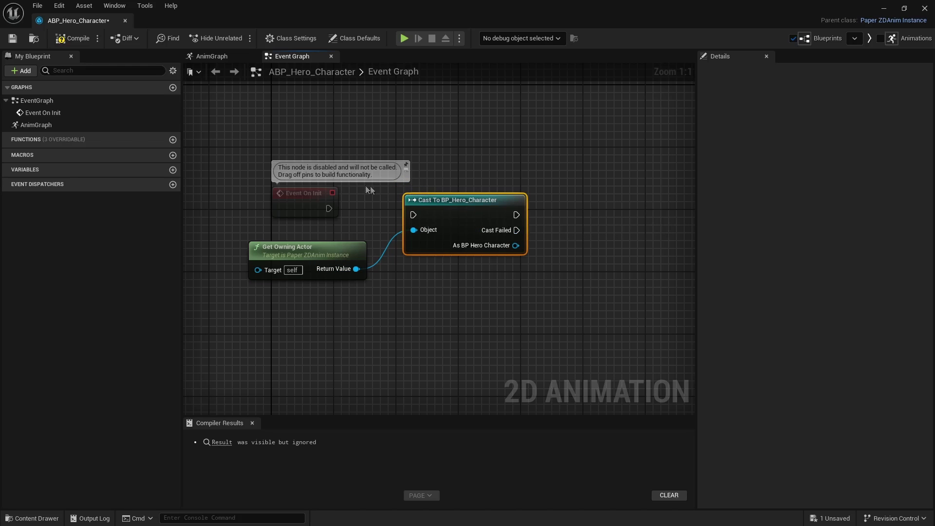
pyautogui.moveTo(328, 208); pyautogui.dragTo(413, 215)
pyautogui.moveTo(432, 290); pyautogui.dragTo(331, 291, button='right')
pyautogui.moveTo(343, 197); pyautogui.dragTo(336, 189)
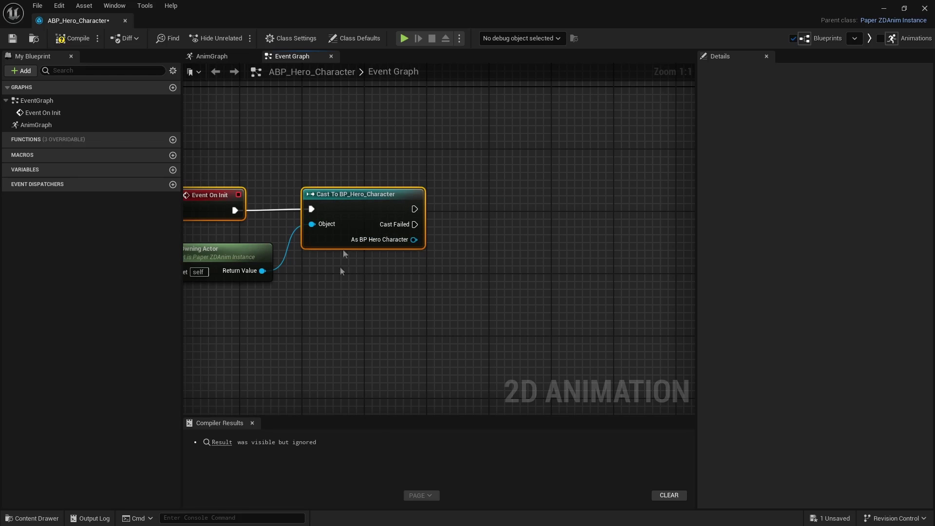
pyautogui.moveTo(413, 239); pyautogui.dragTo(359, 233, button='right')
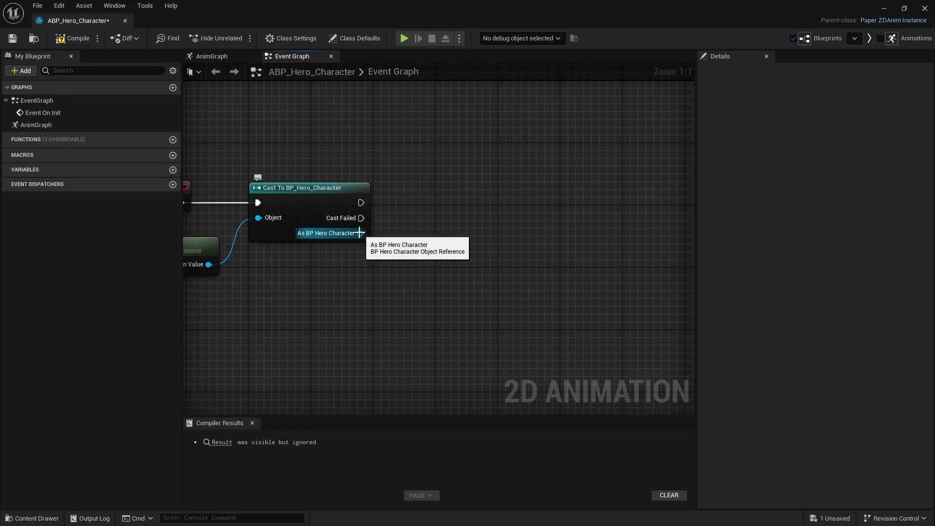
pyautogui.moveTo(360, 233); pyautogui.dragTo(468, 195)
# Promote the As BP Hero Character output to a variable with its default name and compile
pyautogui.click(507, 242)
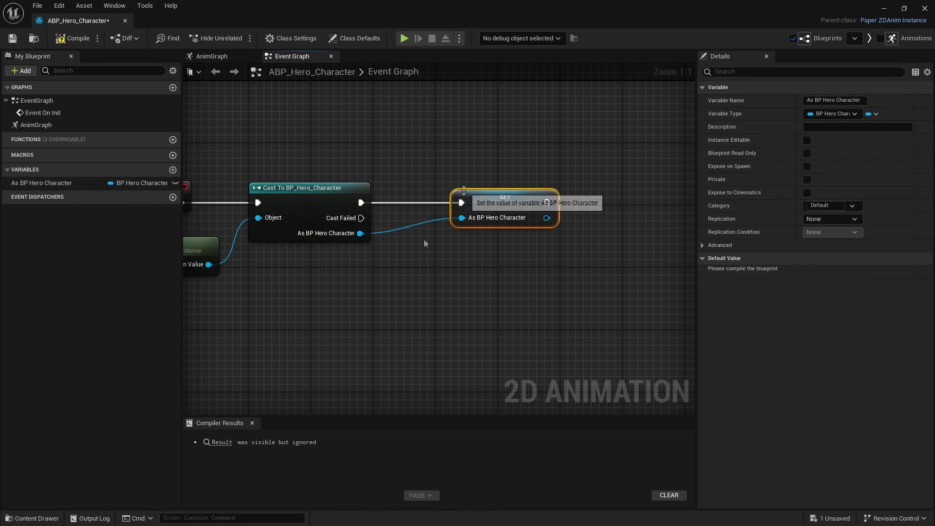
pyautogui.press('Home')
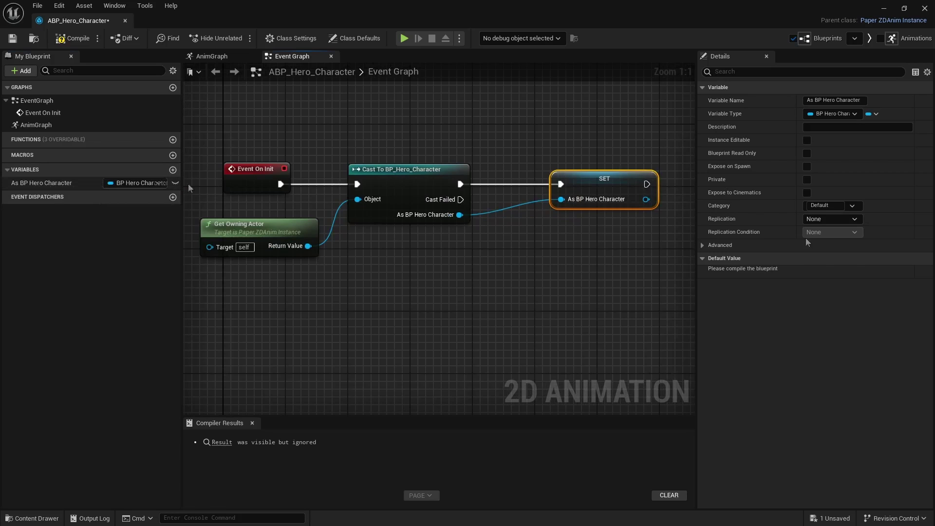
pyautogui.moveTo(331, 112); pyautogui.dragTo(366, 122, button='right')
pyautogui.click(68, 38)
pyautogui.moveTo(481, 246); pyautogui.dragTo(507, 276, button='right')
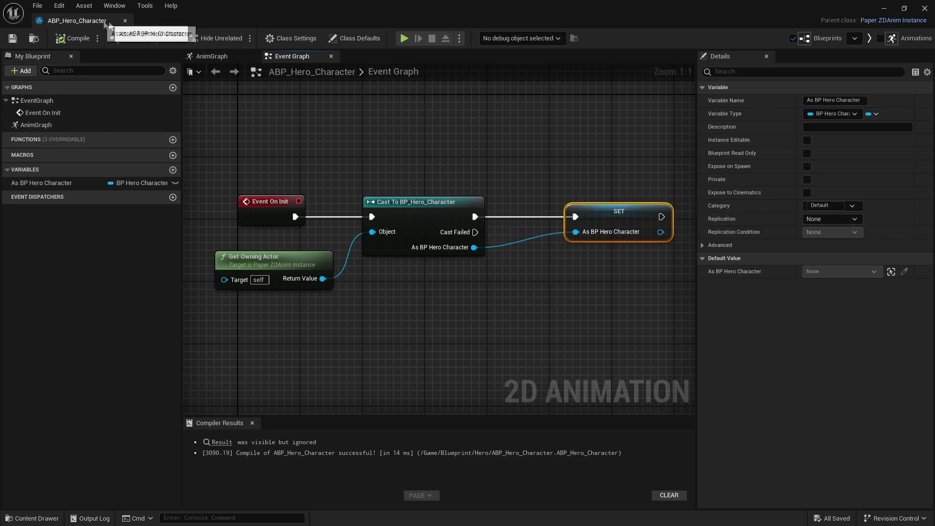
# In the AnimGraph, add a new state machine from Output Animation's Result input
pyautogui.doubleClick(44, 126)
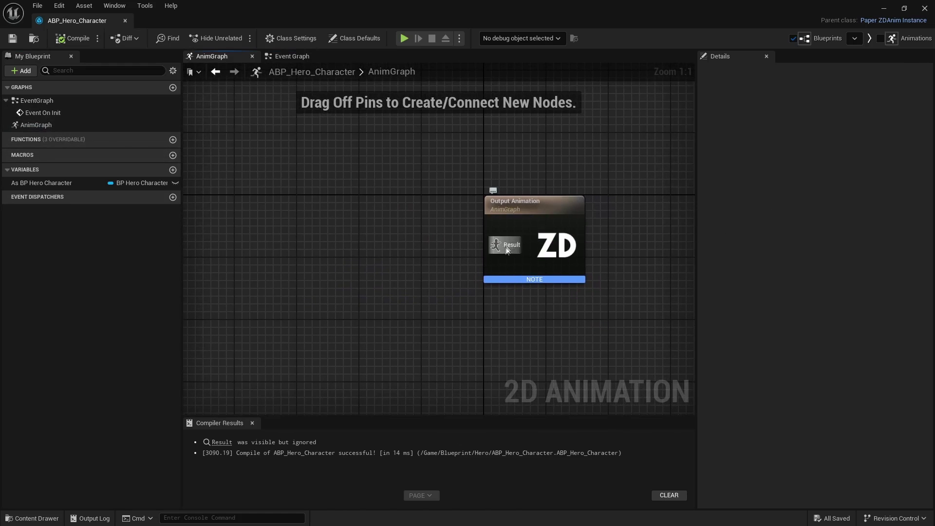
pyautogui.moveTo(496, 244); pyautogui.dragTo(395, 244)
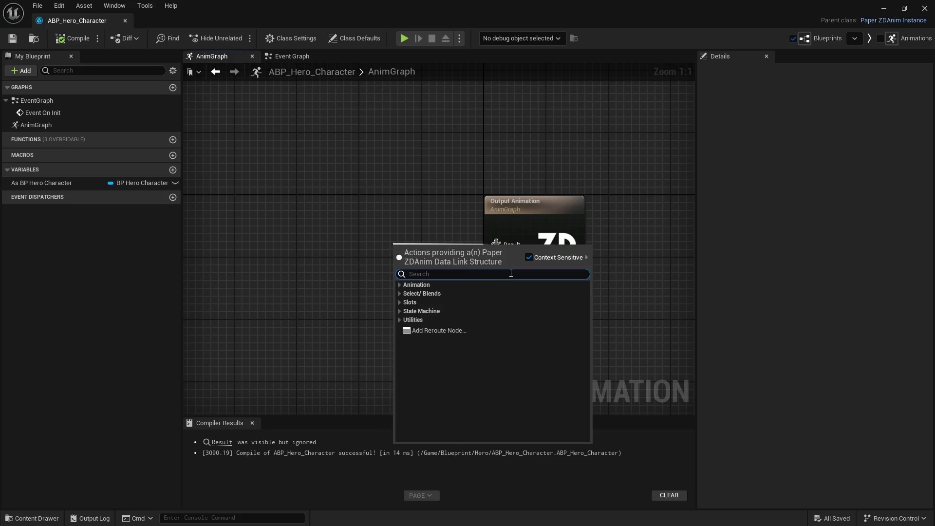
pyautogui.write('add')
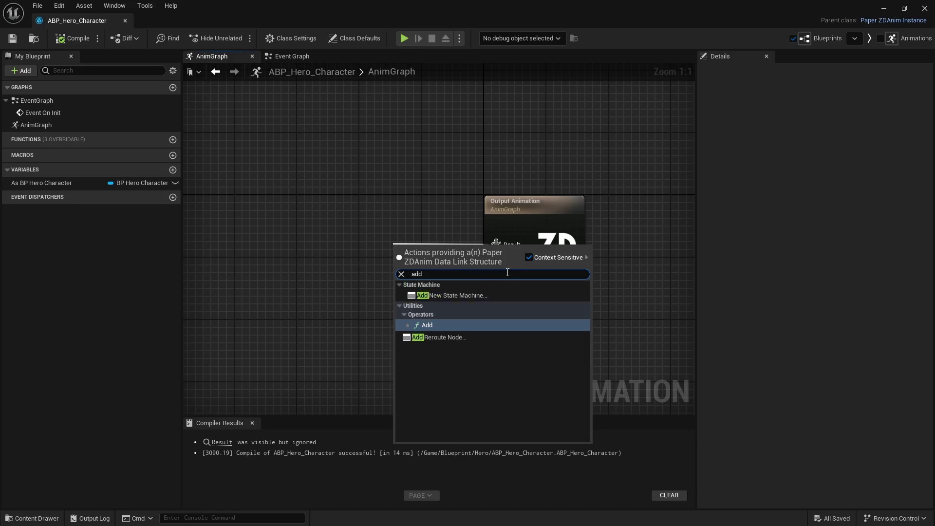
pyautogui.click(457, 296)
pyautogui.moveTo(429, 256); pyautogui.dragTo(398, 233)
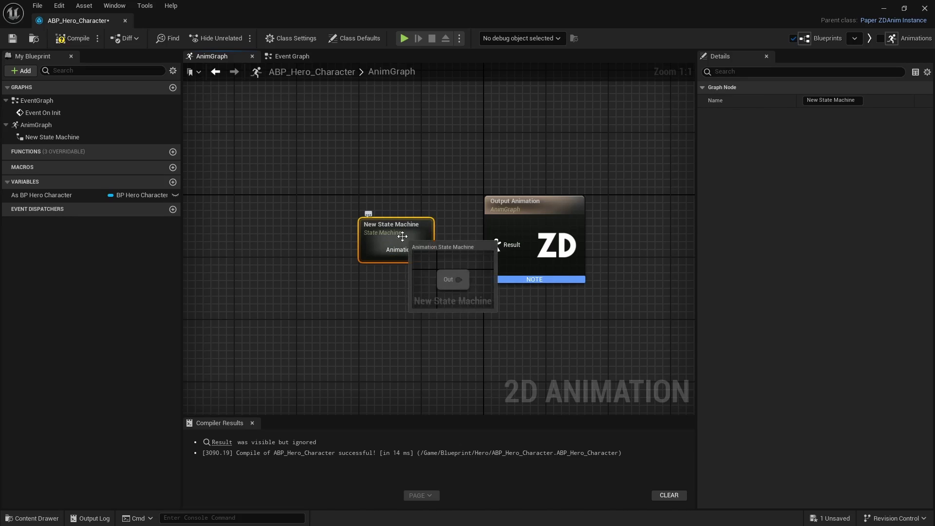
# Rename the state machine Movement and connect it to Output Animation's Result
pyautogui.press('F2')
pyautogui.write('Movement')
pyautogui.press('Return')
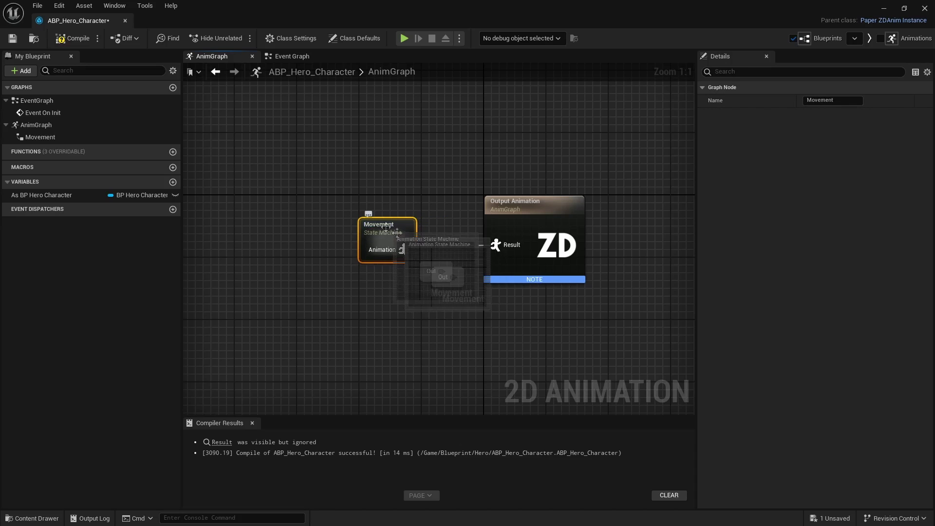
pyautogui.moveTo(413, 249); pyautogui.dragTo(495, 244)
pyautogui.keyDown('shift'); pyautogui.click(582, 239); pyautogui.keyUp('shift')
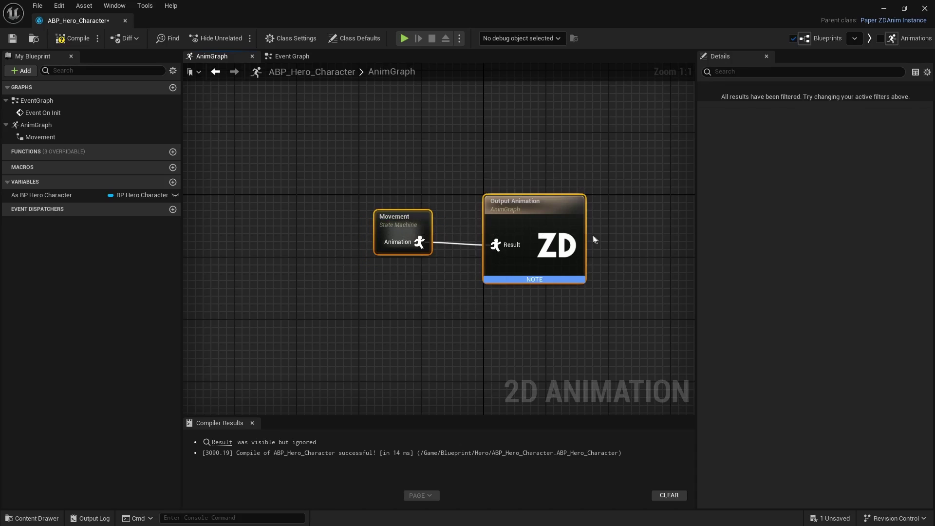
# Inside Movement, add a state named Idle wired from the entry
pyautogui.doubleClick(404, 232)
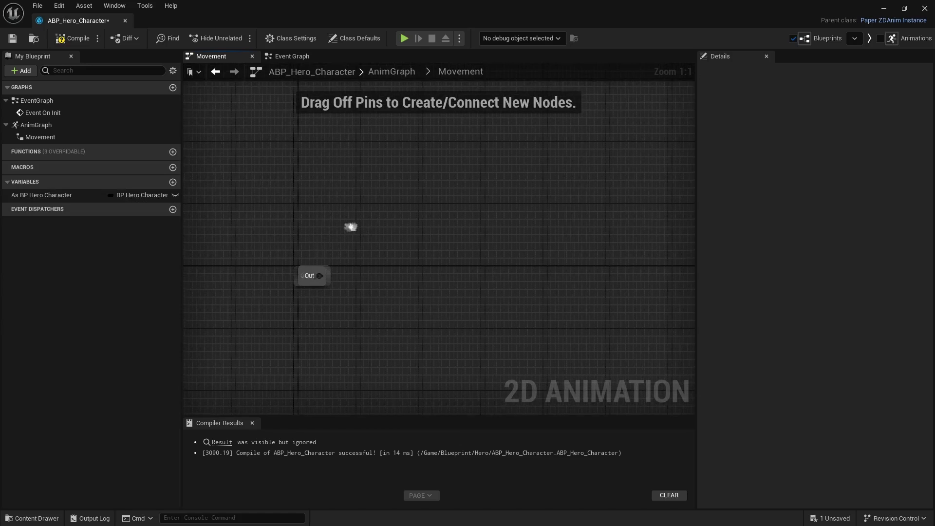
pyautogui.moveTo(306, 270); pyautogui.dragTo(274, 261, button='right')
pyautogui.moveTo(305, 270); pyautogui.dragTo(409, 272)
pyautogui.click(428, 296)
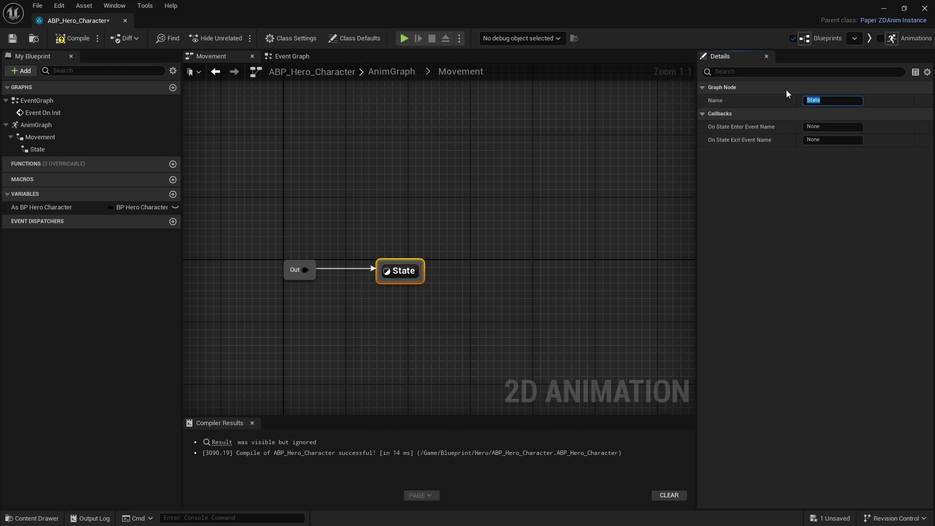
pyautogui.write('Idle')
pyautogui.press('Return')
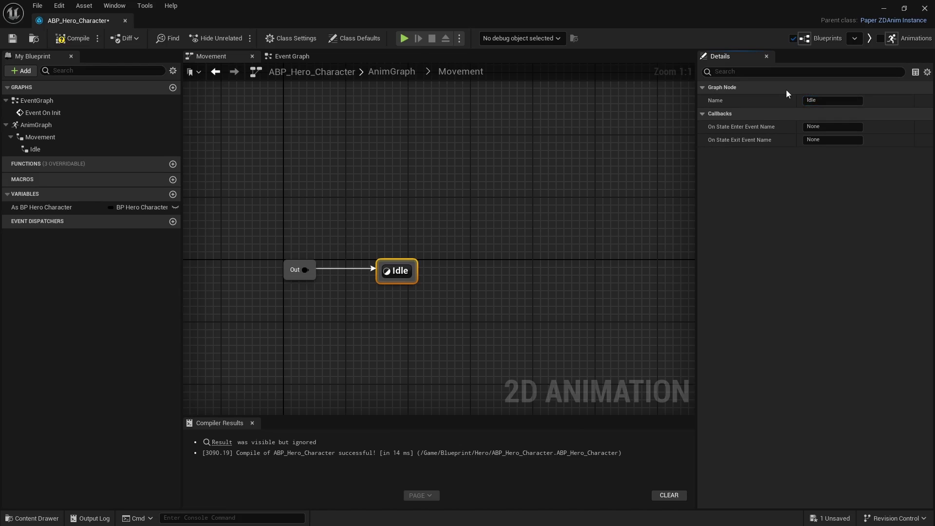
# Make the Idle state's graph feed Play Idle into Output Animation
pyautogui.doubleClick(400, 271)
pyautogui.moveTo(451, 289); pyautogui.dragTo(452, 290)
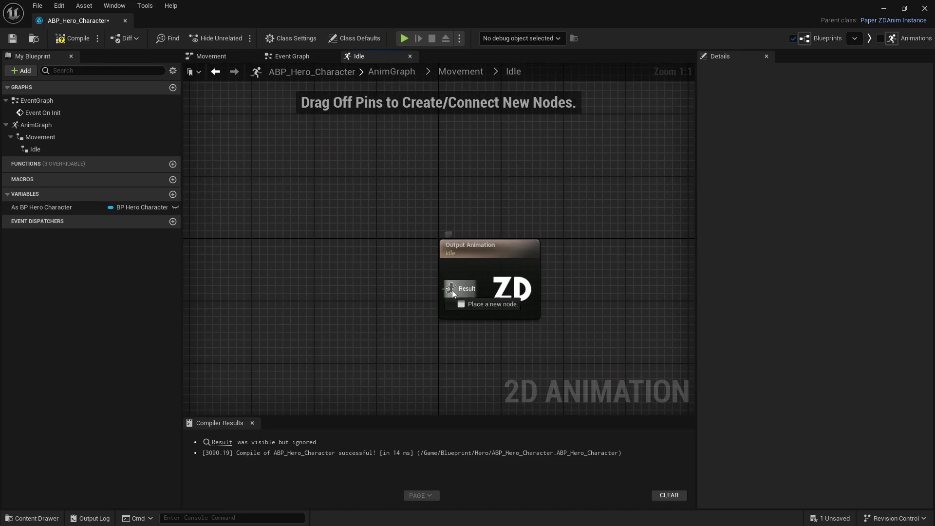
pyautogui.moveTo(365, 292); pyautogui.dragTo(364, 291)
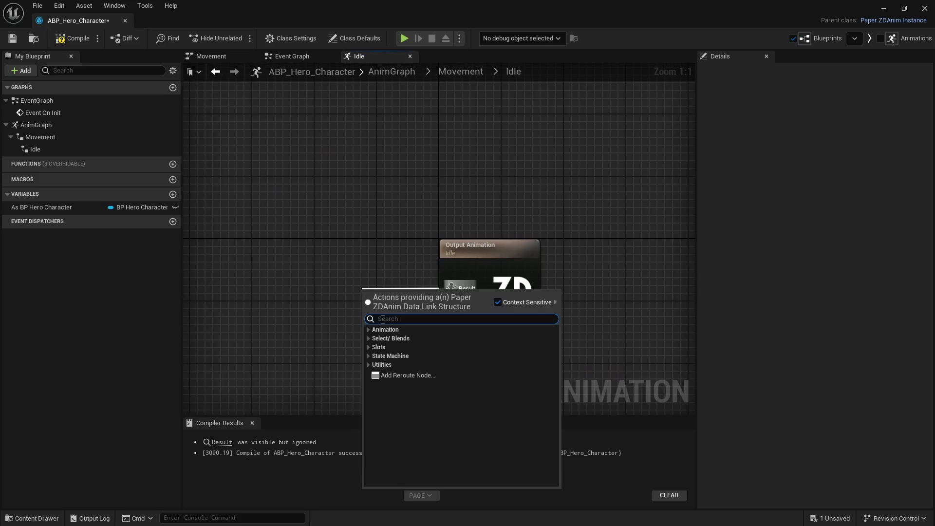
pyautogui.write('play')
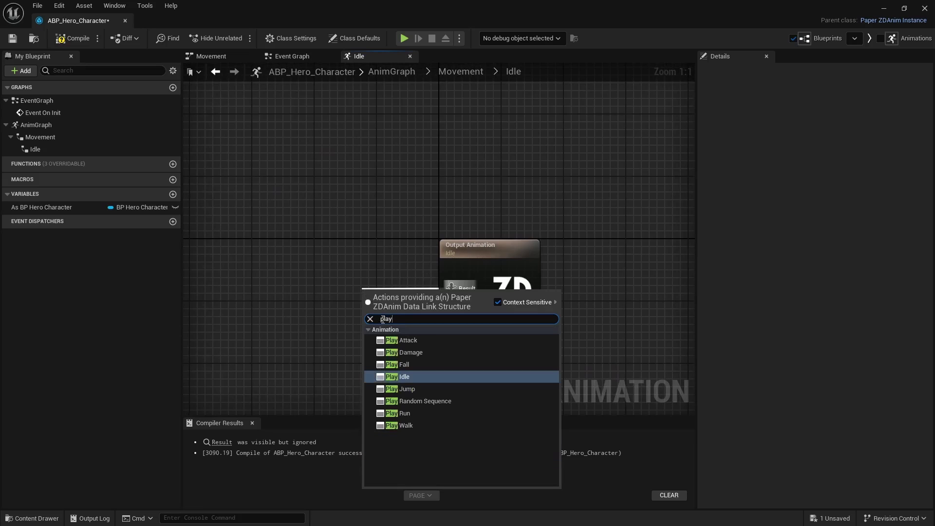
pyautogui.click(410, 375)
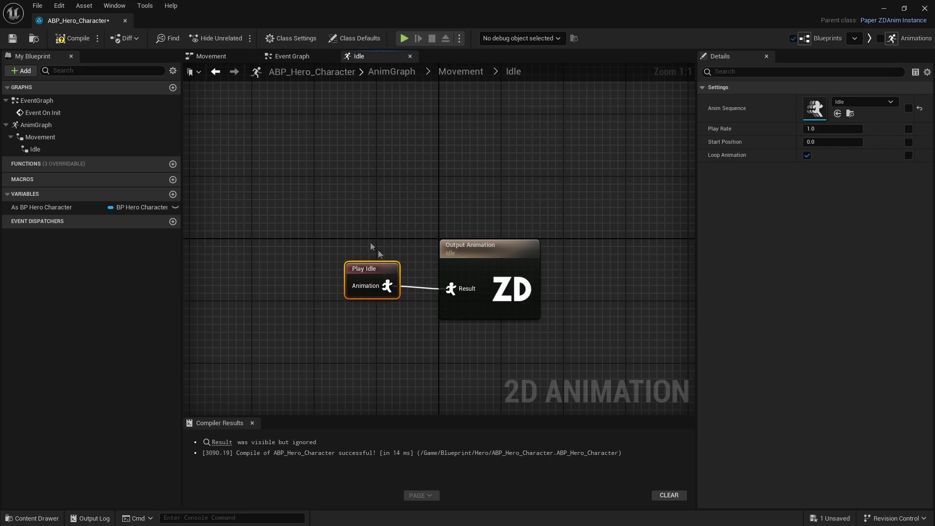
pyautogui.moveTo(372, 246); pyautogui.dragTo(521, 323)
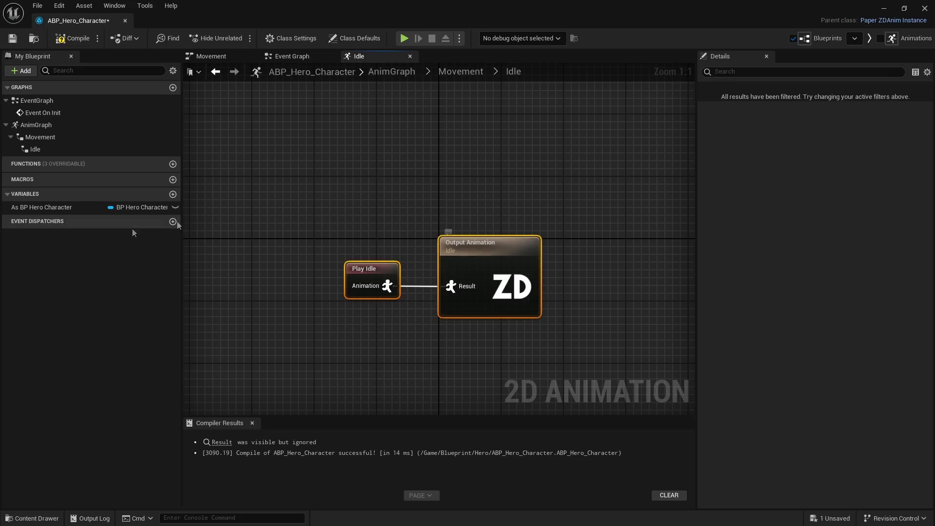
# Add a new animation state reached by a transition from Idle
pyautogui.click(216, 72)
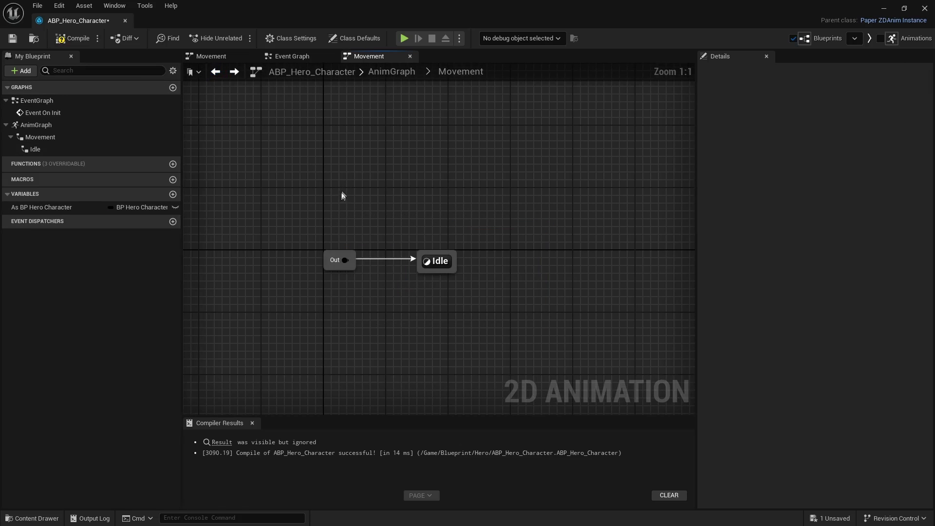
pyautogui.moveTo(448, 272); pyautogui.dragTo(543, 271)
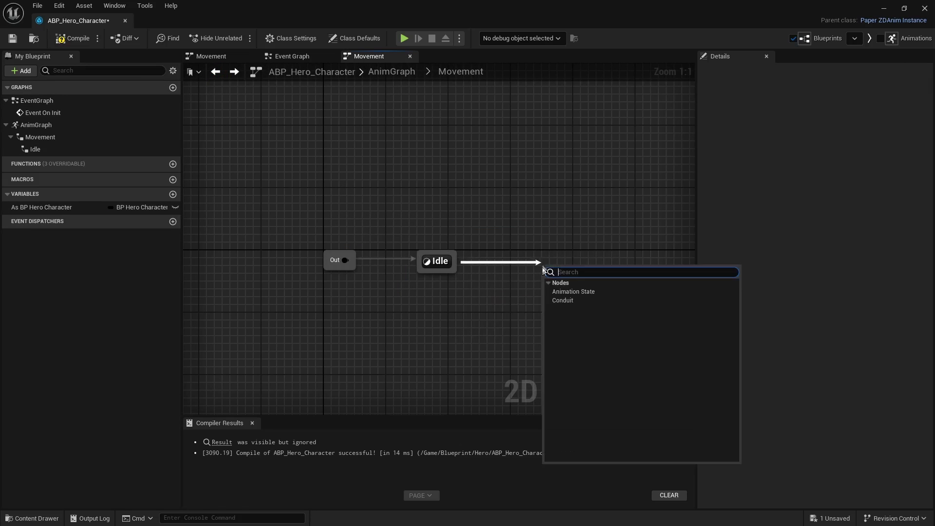
pyautogui.click(567, 293)
pyautogui.moveTo(565, 276); pyautogui.dragTo(475, 308, button='right')
pyautogui.moveTo(475, 308); pyautogui.dragTo(468, 294)
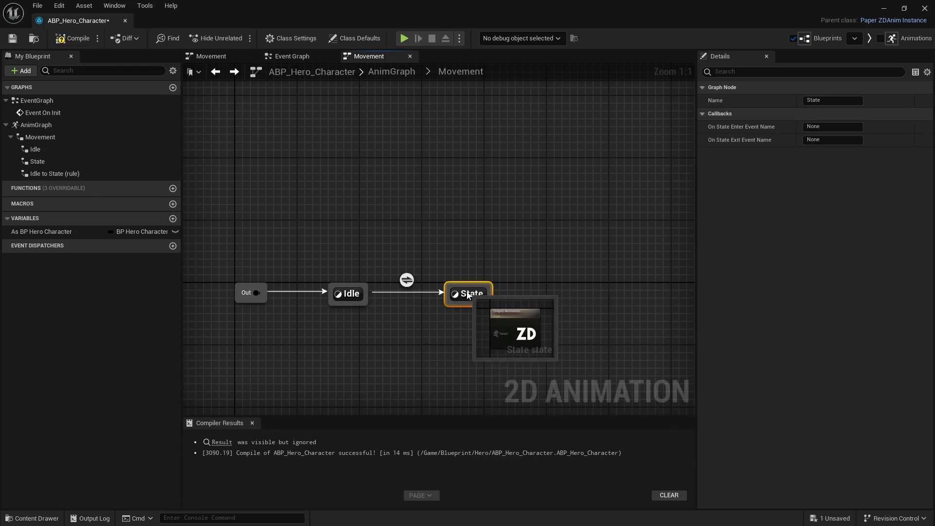
pyautogui.doubleClick(468, 294)
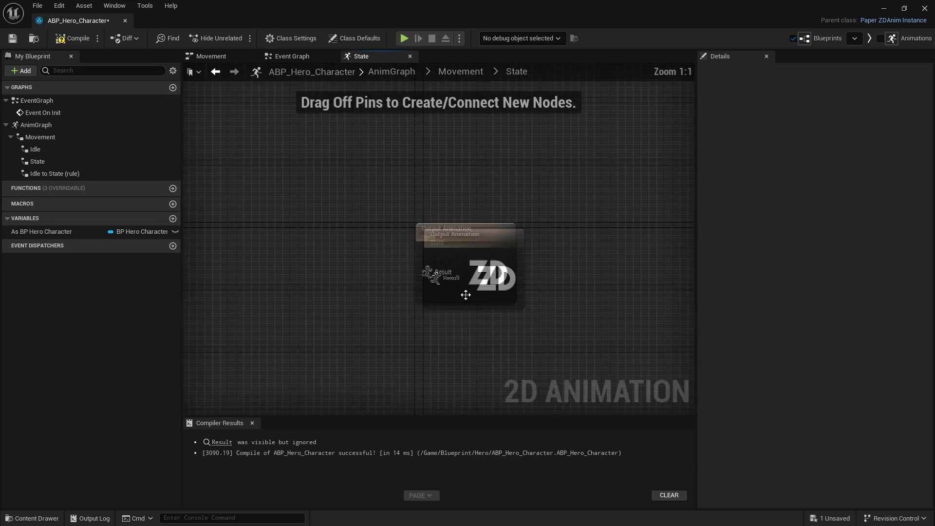
# Make the new state play the Walk animation and compile the blueprint
pyautogui.moveTo(478, 282); pyautogui.dragTo(387, 288)
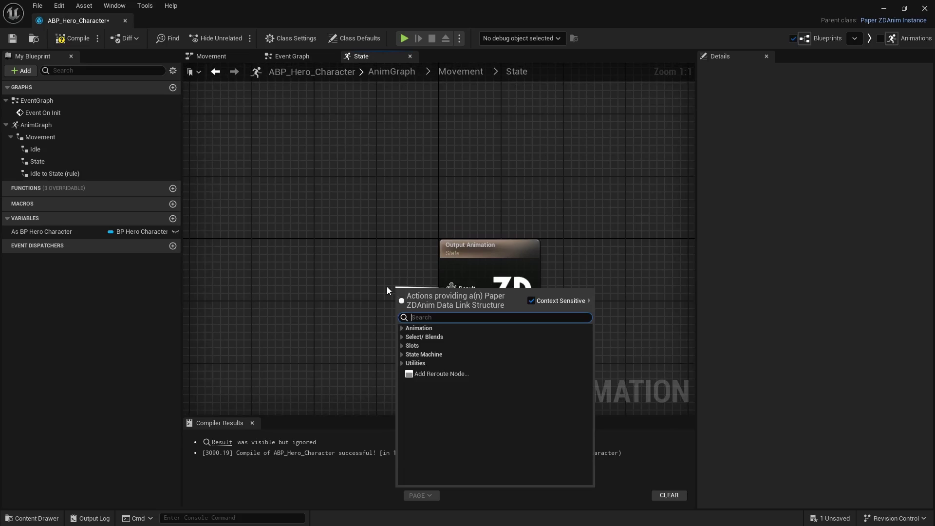
pyautogui.write('play')
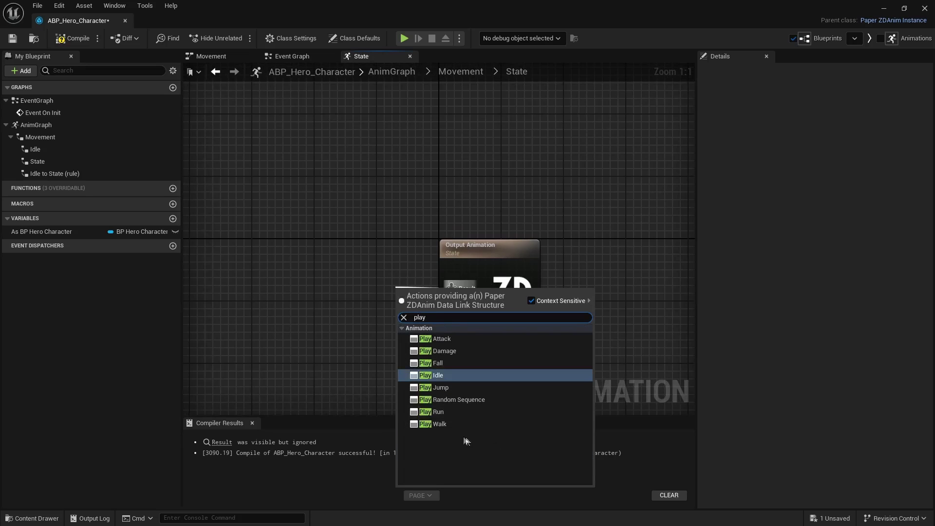
pyautogui.click(441, 424)
pyautogui.moveTo(400, 293); pyautogui.dragTo(336, 277)
pyautogui.click(71, 39)
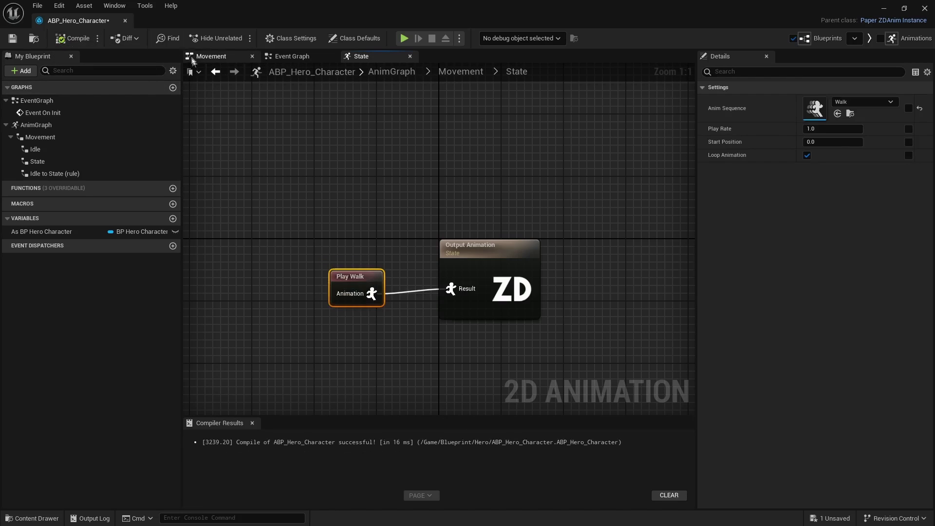
# Rename the new state Walk and open the Idle to Walk transition rule
pyautogui.click(215, 72)
pyautogui.click(459, 298)
pyautogui.click(833, 100)
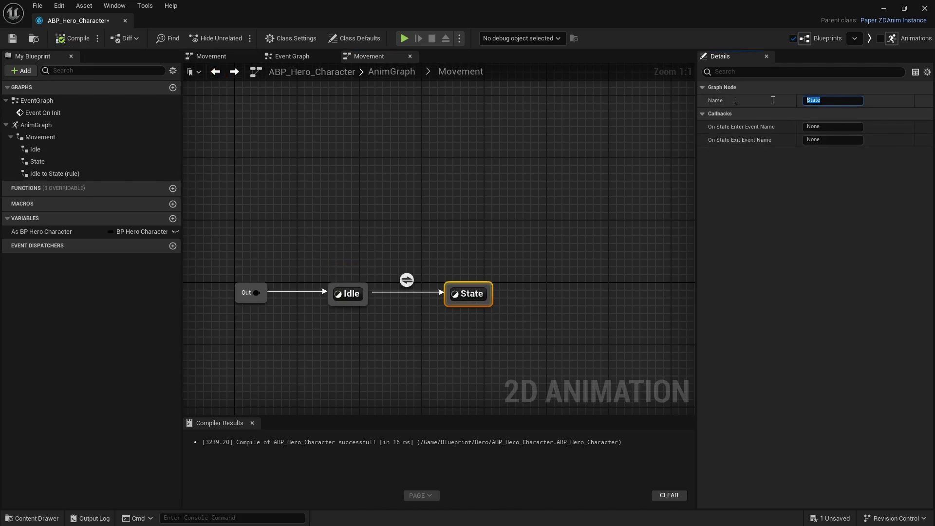
pyautogui.write('Walk')
pyautogui.press('Return')
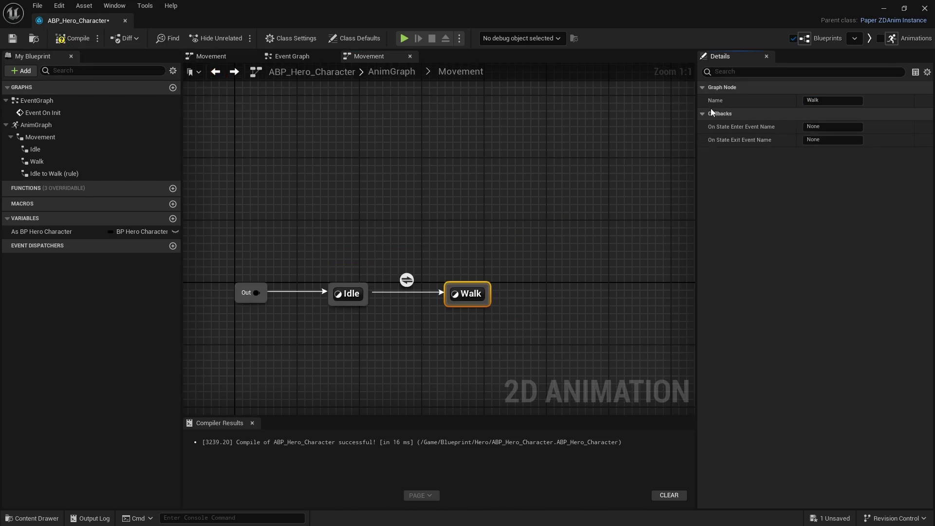
pyautogui.click(433, 195)
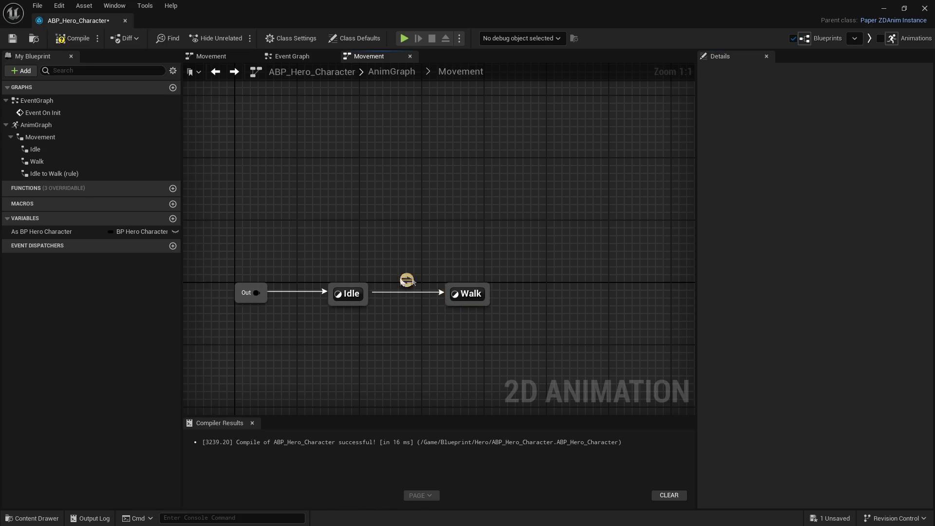
pyautogui.moveTo(460, 301)
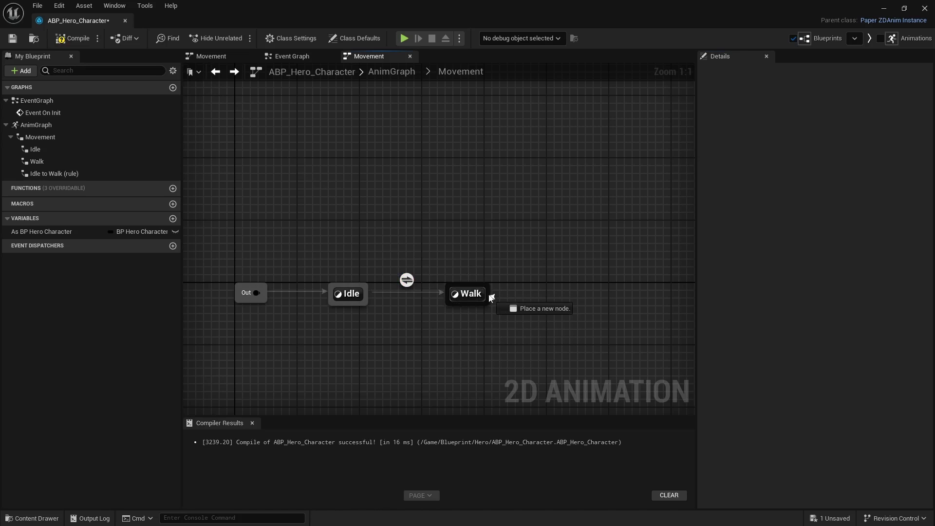
pyautogui.moveTo(465, 294); pyautogui.dragTo(496, 294)
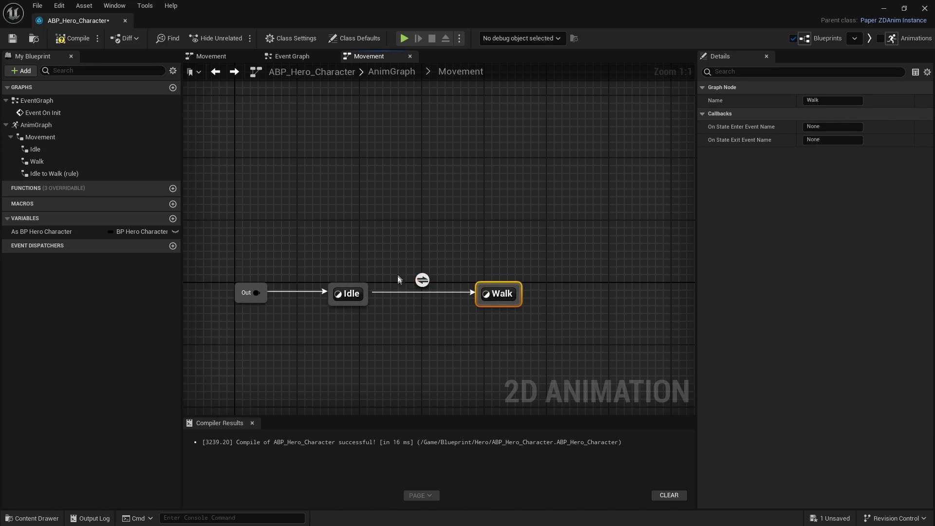
pyautogui.doubleClick(422, 280)
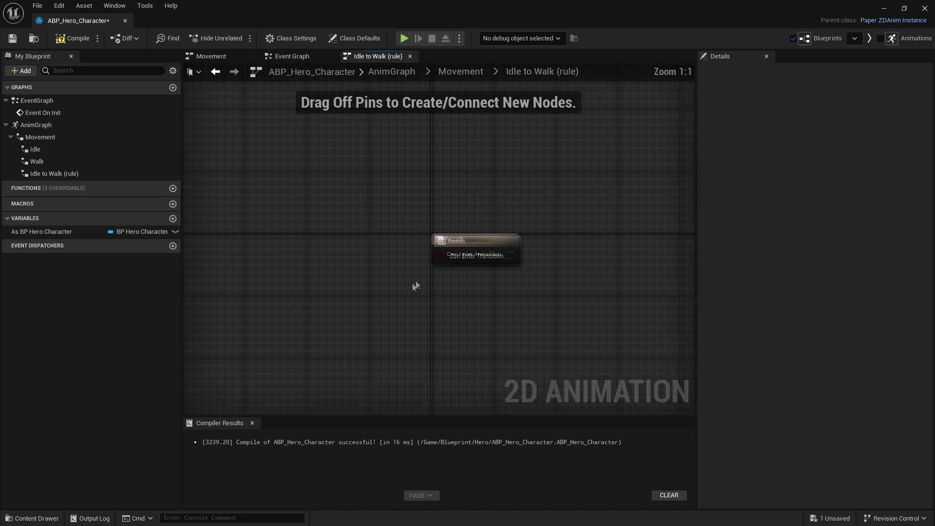
# Drop a Get node for the As BP Hero Character variable into the Idle-to-Walk rule graph
pyautogui.moveTo(390, 271); pyautogui.dragTo(493, 268, button='right')
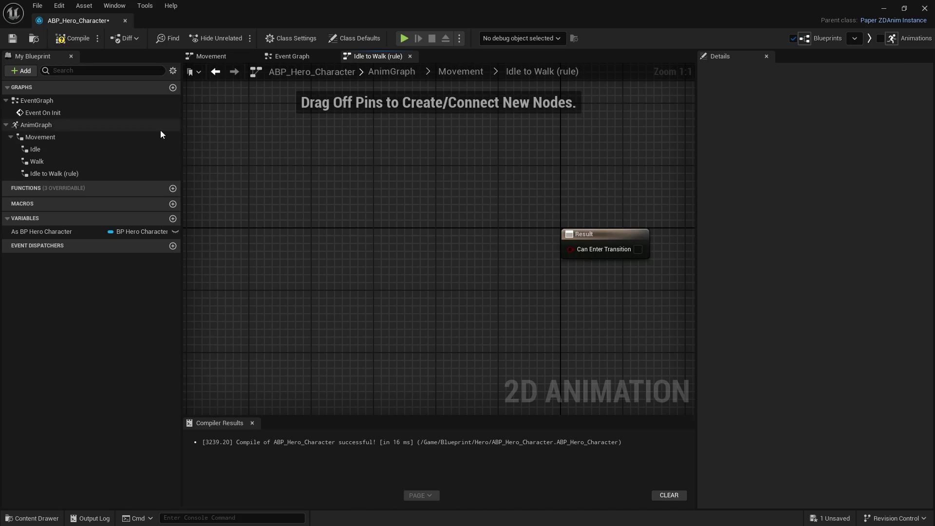
pyautogui.click(34, 232)
pyautogui.moveTo(34, 235); pyautogui.dragTo(325, 238)
pyautogui.click(351, 252)
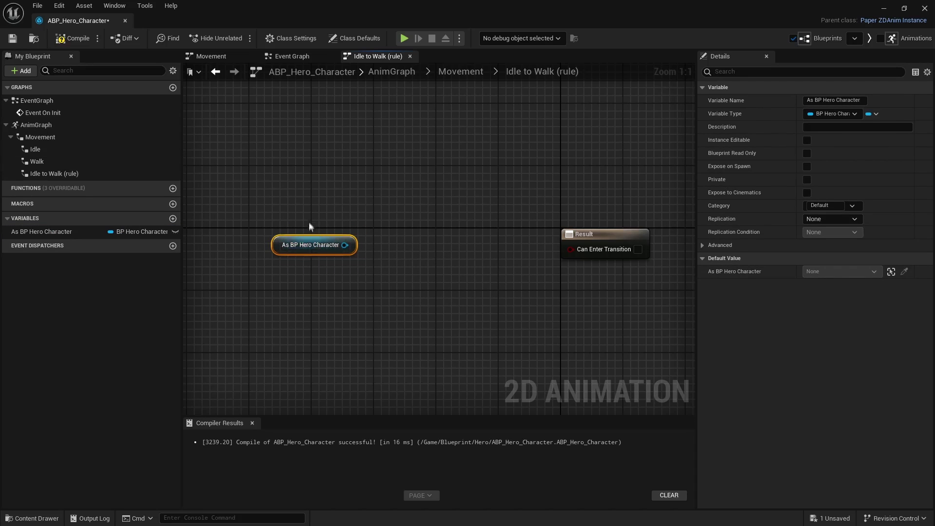
pyautogui.moveTo(344, 244); pyautogui.dragTo(392, 245)
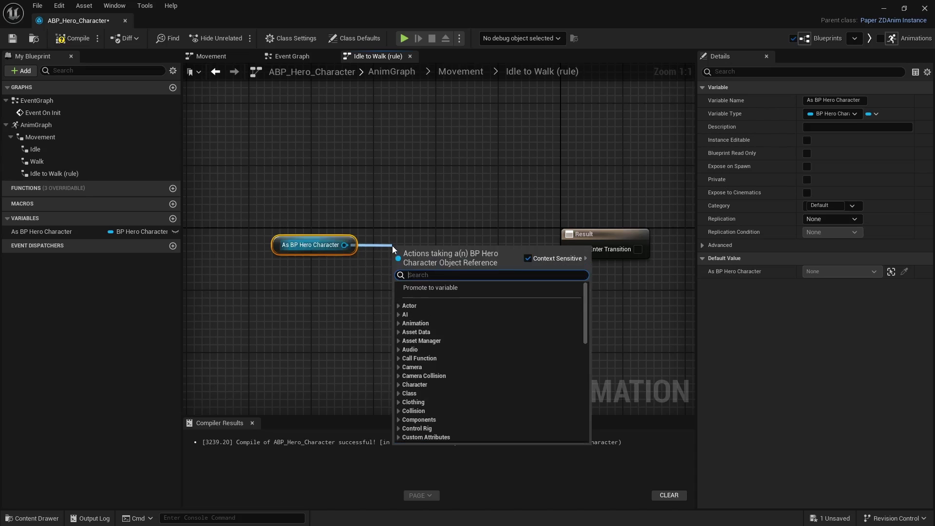